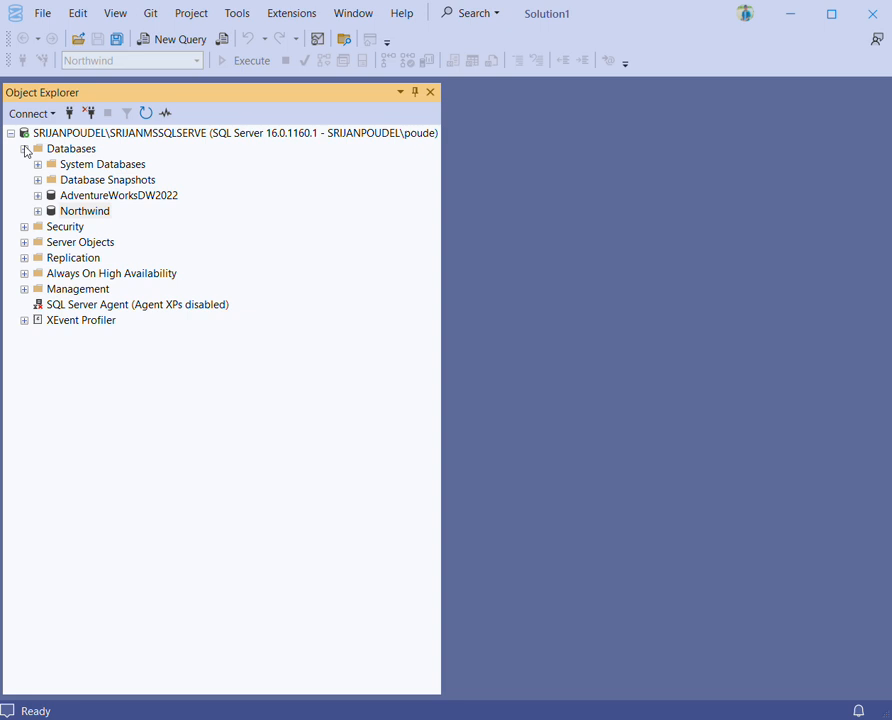
- View the Northwind database's properties, checking the general details and the recovery model among its options
left_click(24, 149)
left_click(24, 149)
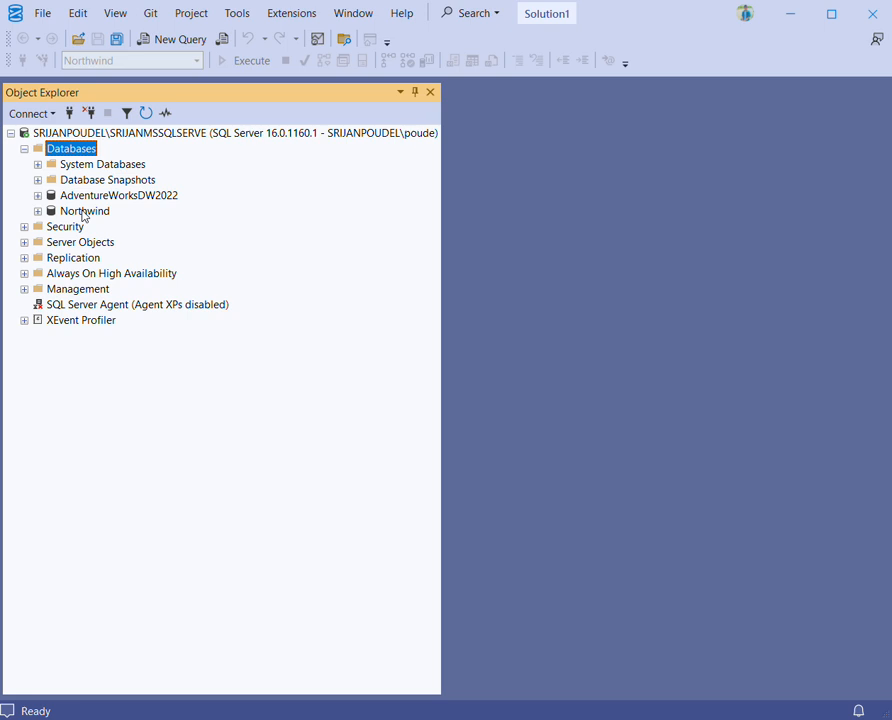
left_click(85, 212)
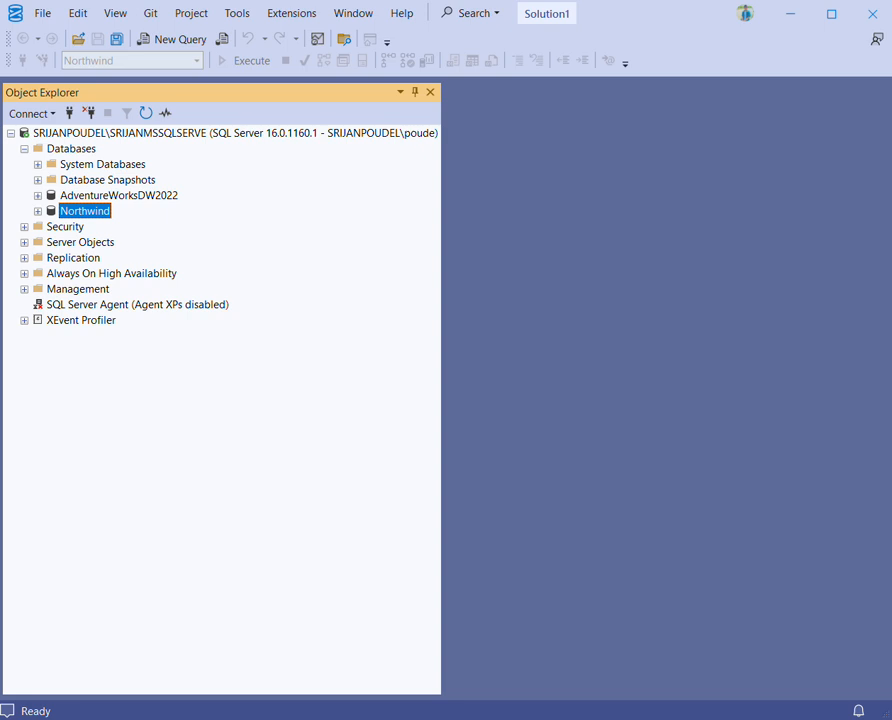
right_click(94, 216)
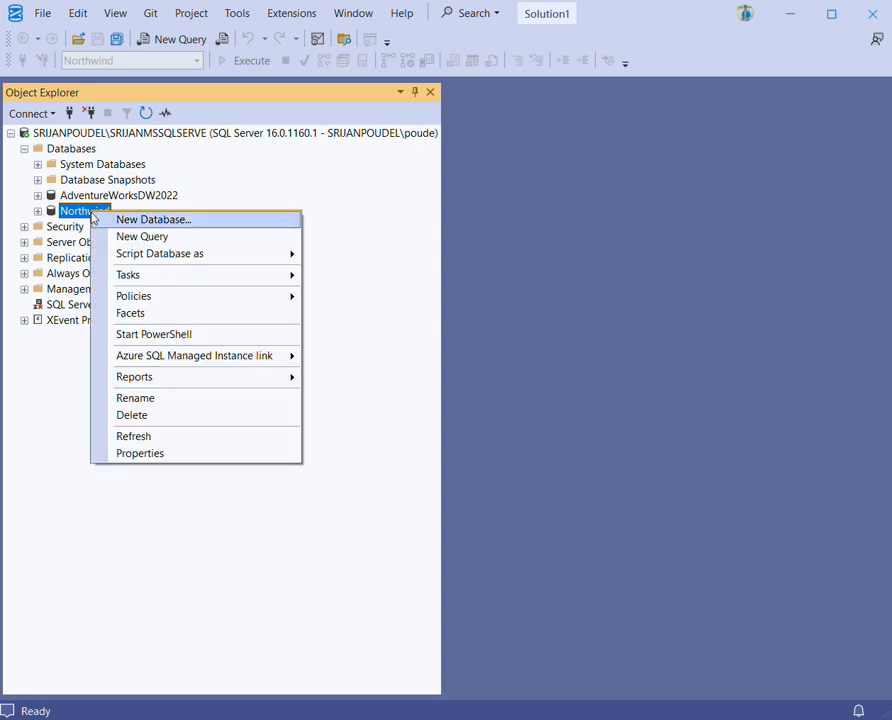
left_click(154, 455)
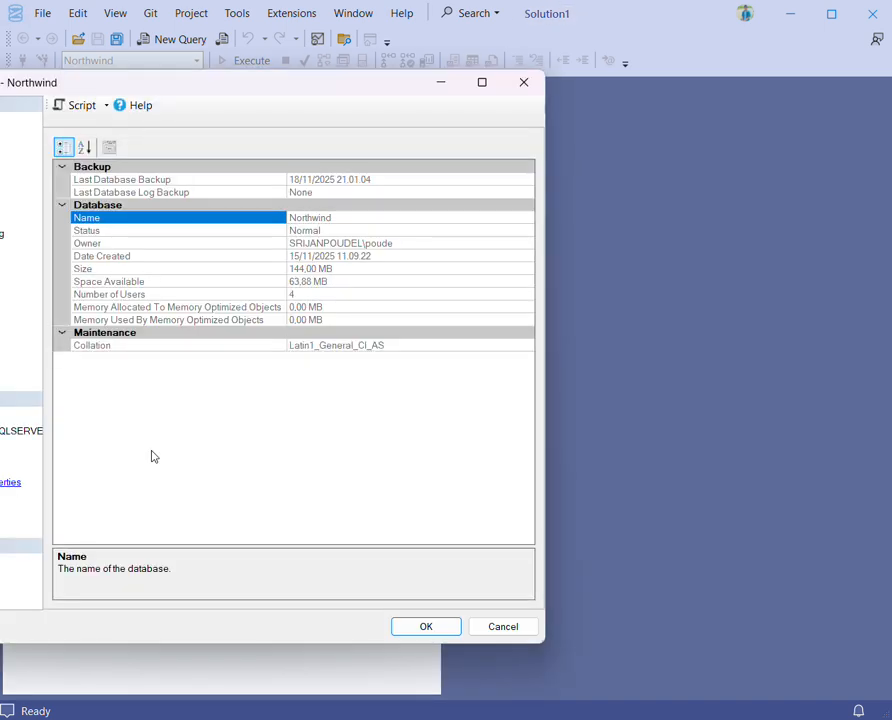
left_click_drag(254, 90, 452, 94)
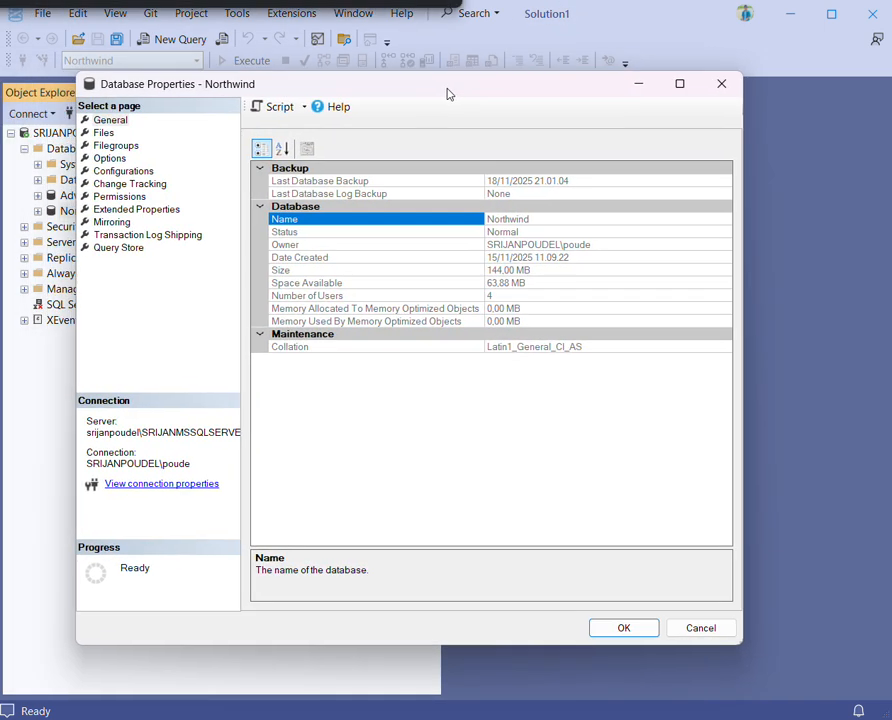
left_click(120, 163)
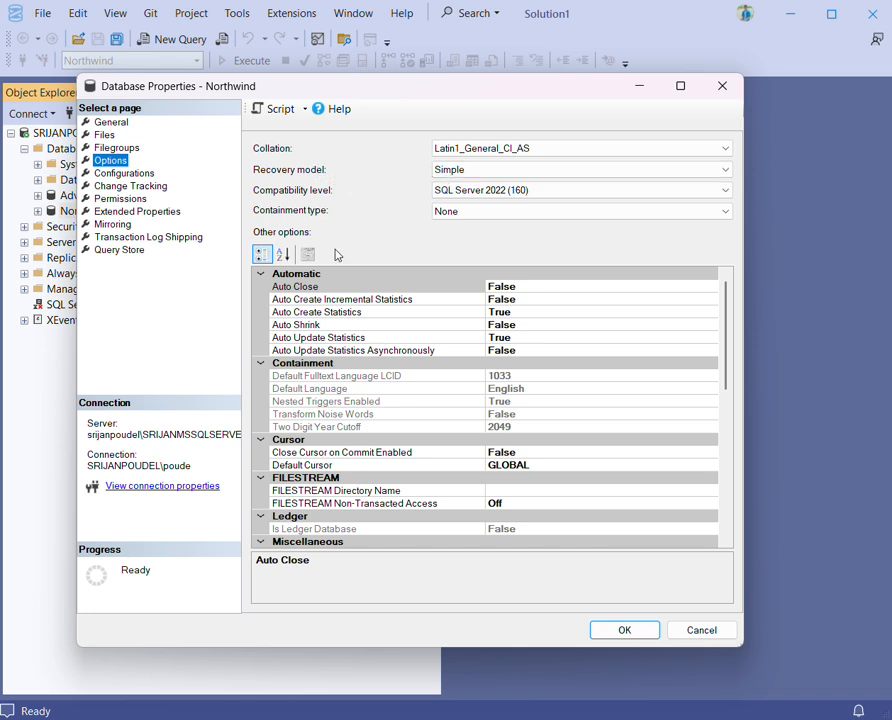
left_click(632, 634)
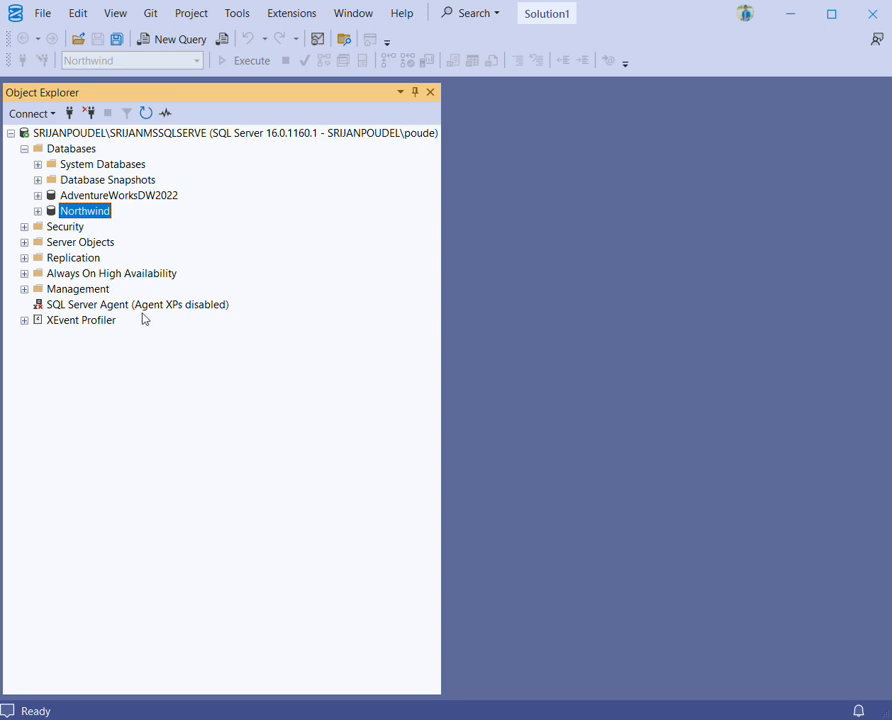
- Make a full backup of the Northwind database to disk at the default backup location
right_click(91, 217)
mouse_move(142, 280)
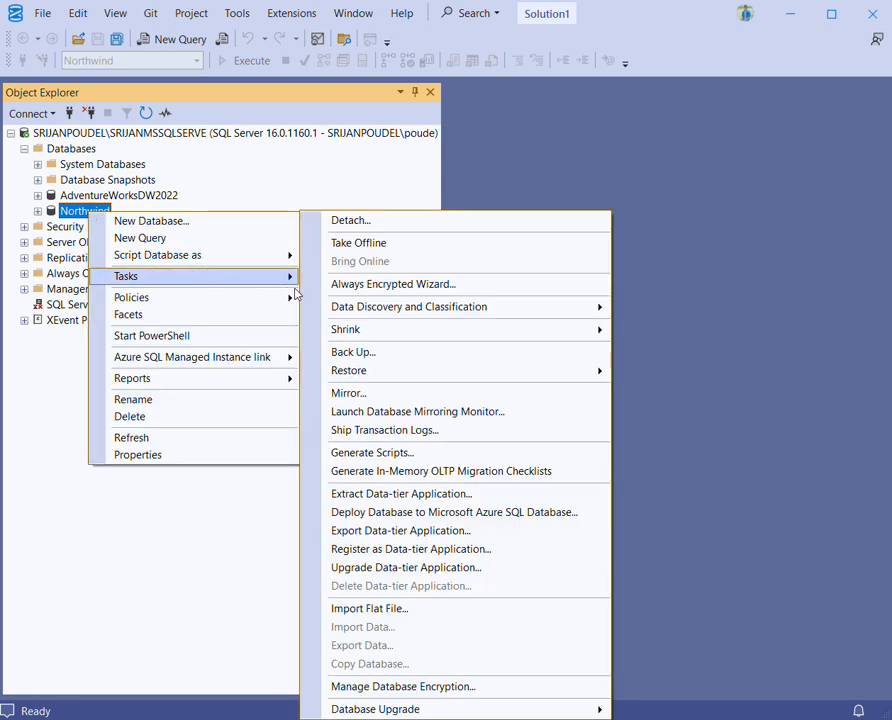
left_click(344, 352)
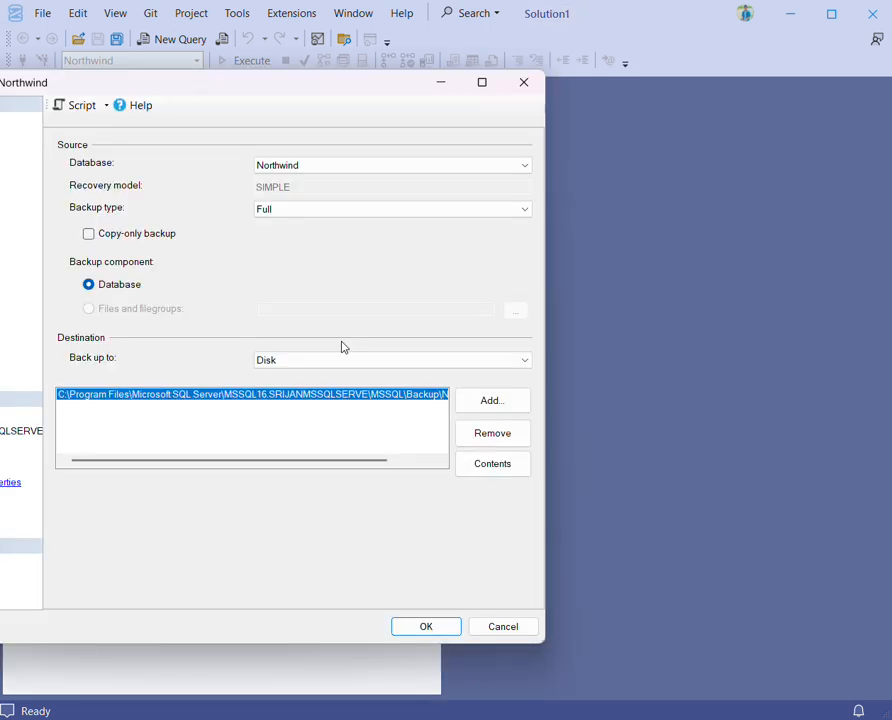
left_click_drag(299, 89, 453, 112)
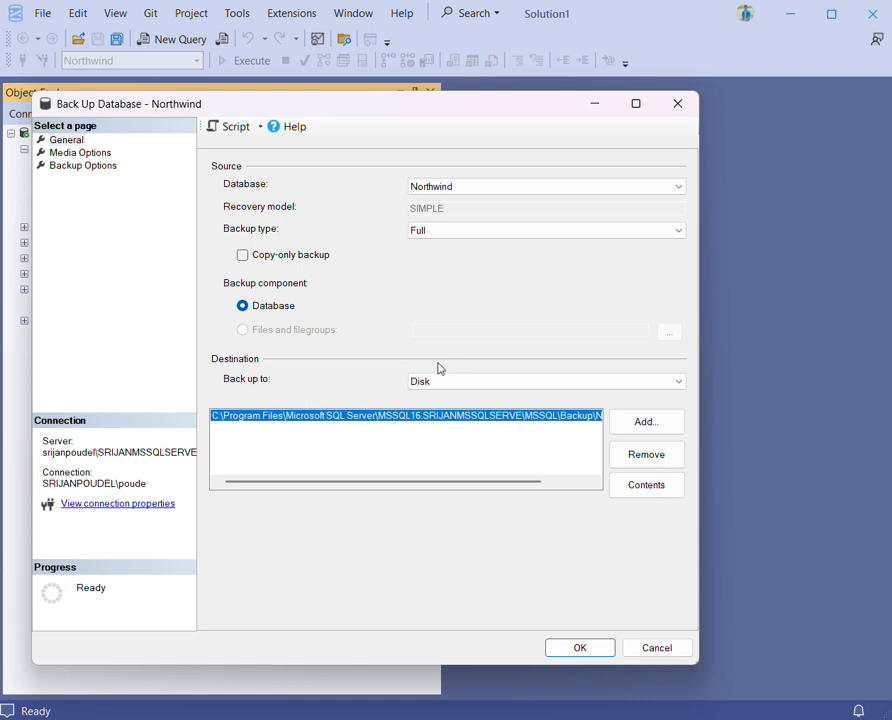
left_click(579, 655)
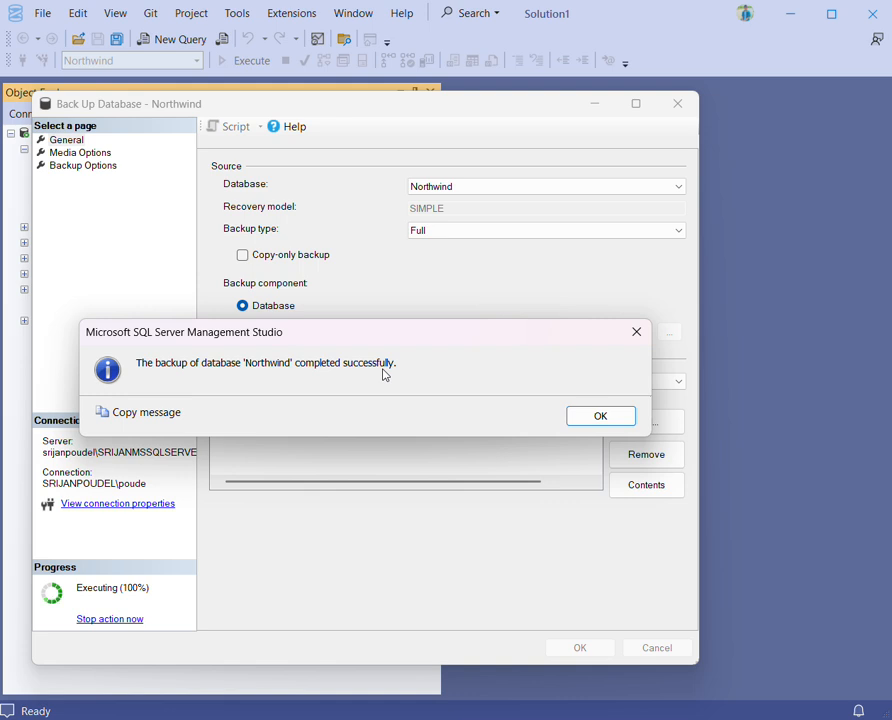
left_click(600, 418)
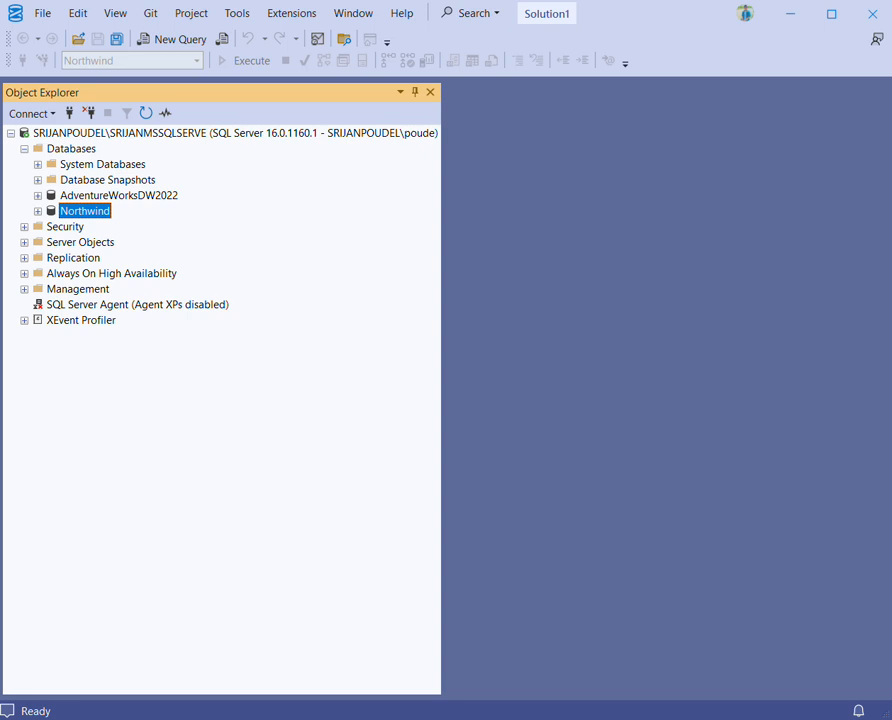
- Restore the Northwind database from its latest full database backup, keeping Northwind as the destination
right_click(95, 218)
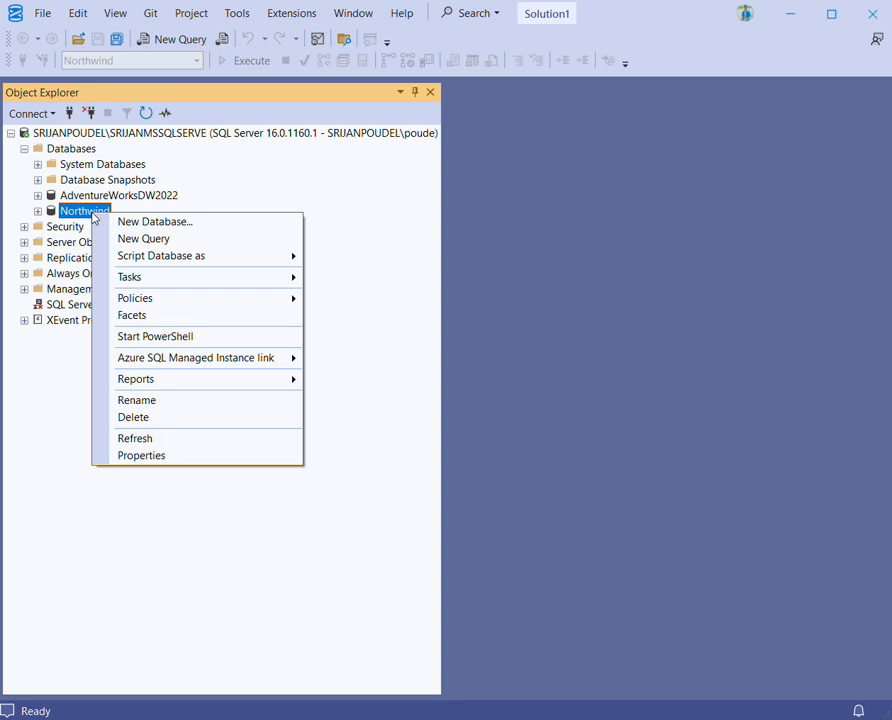
mouse_move(157, 283)
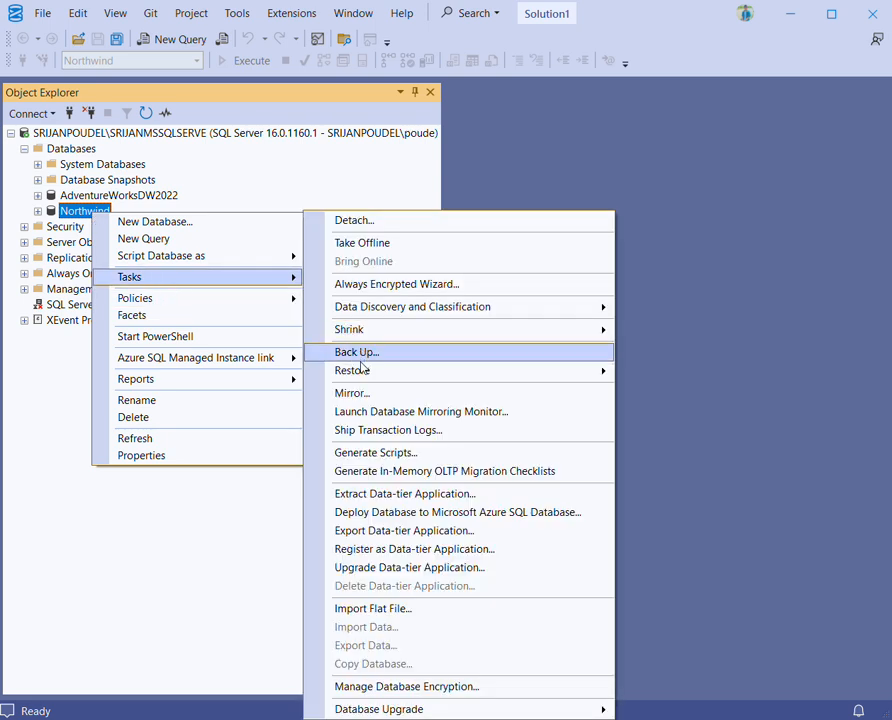
mouse_move(364, 376)
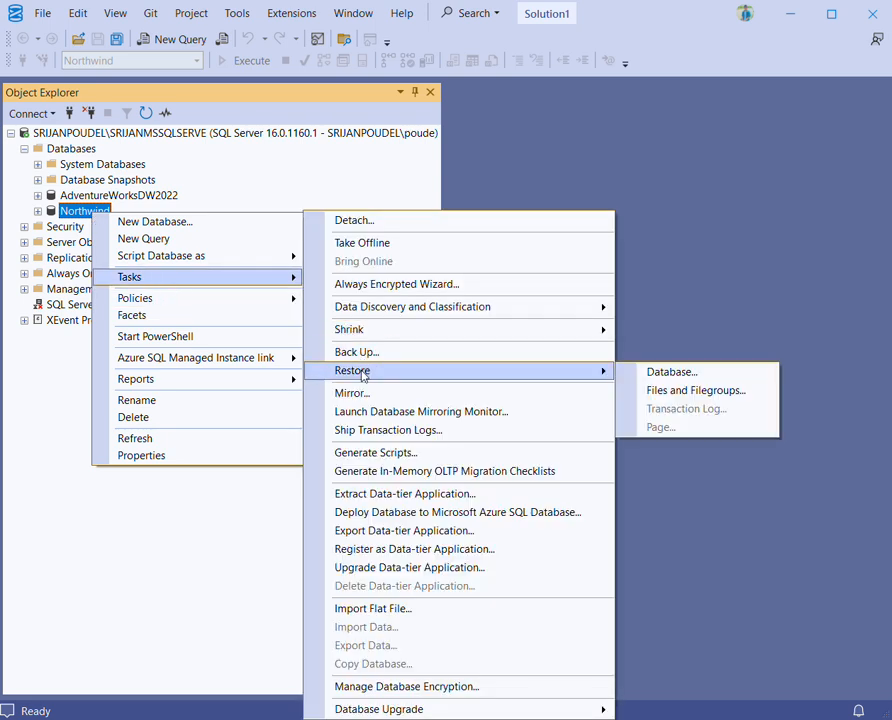
left_click(644, 376)
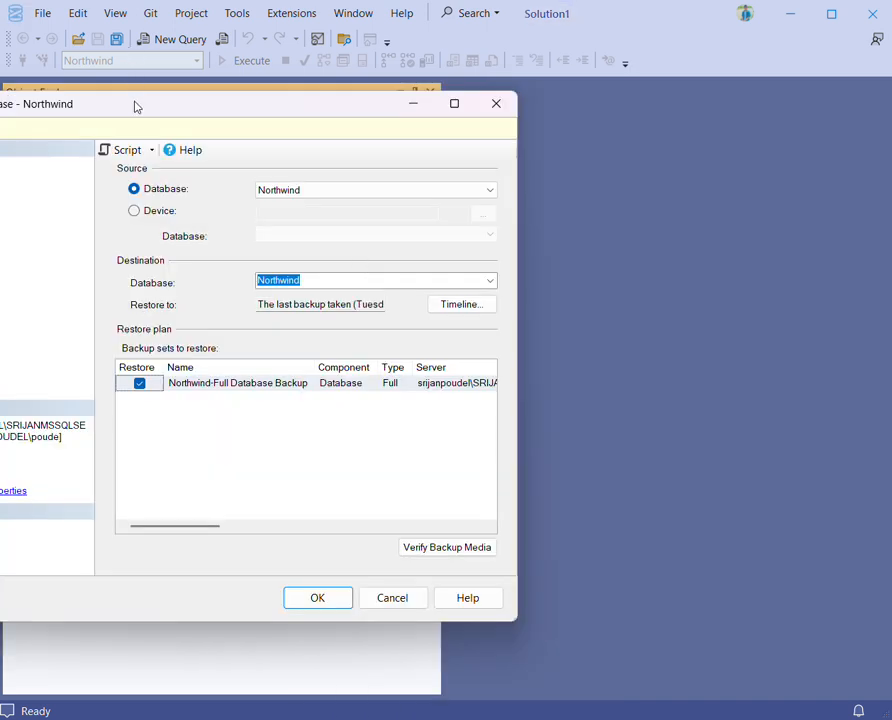
left_click_drag(134, 106, 352, 132)
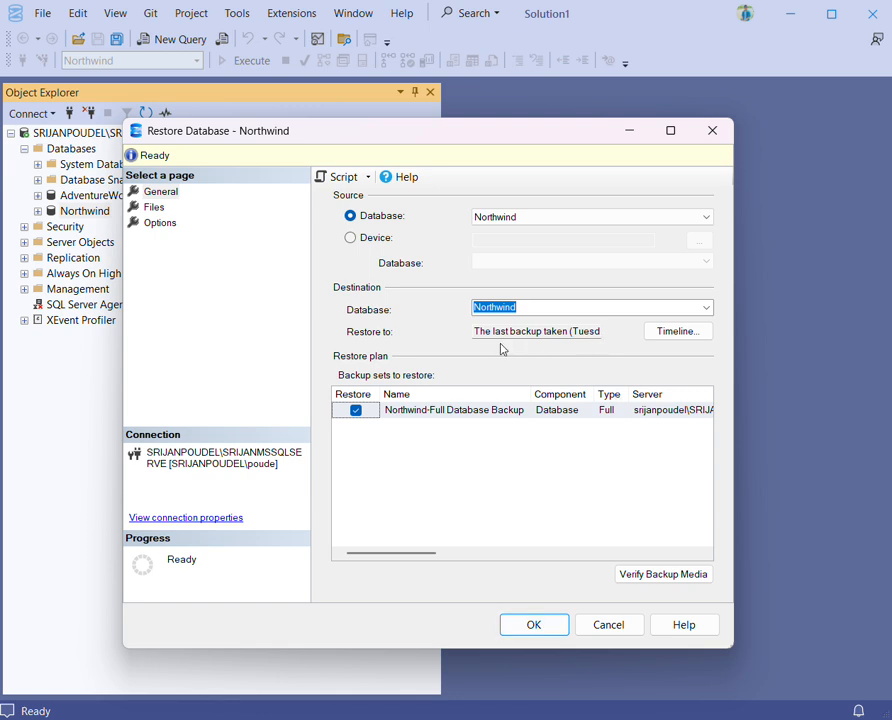
left_click(539, 626)
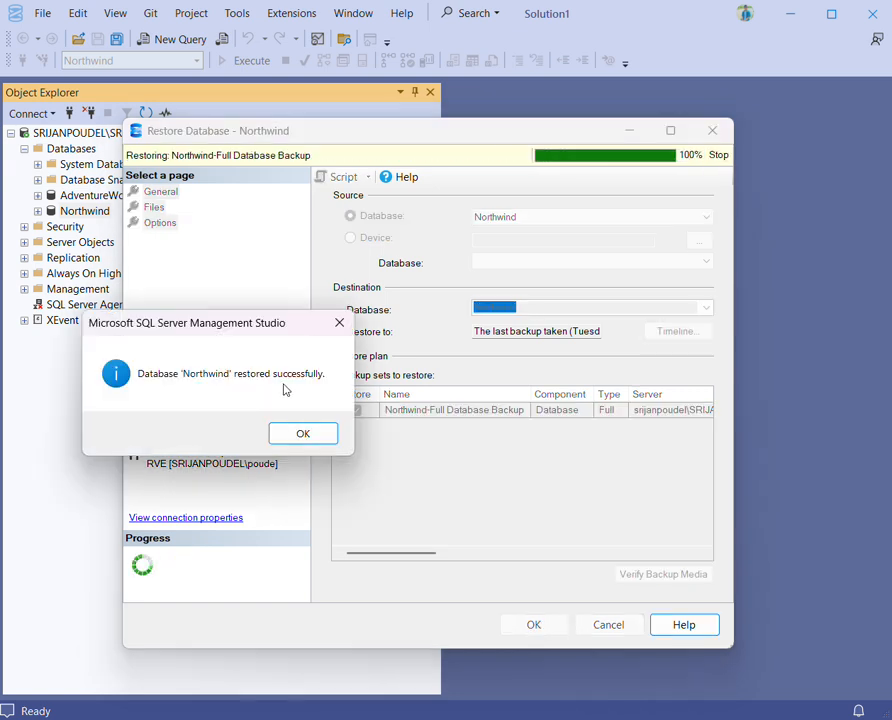
left_click(303, 432)
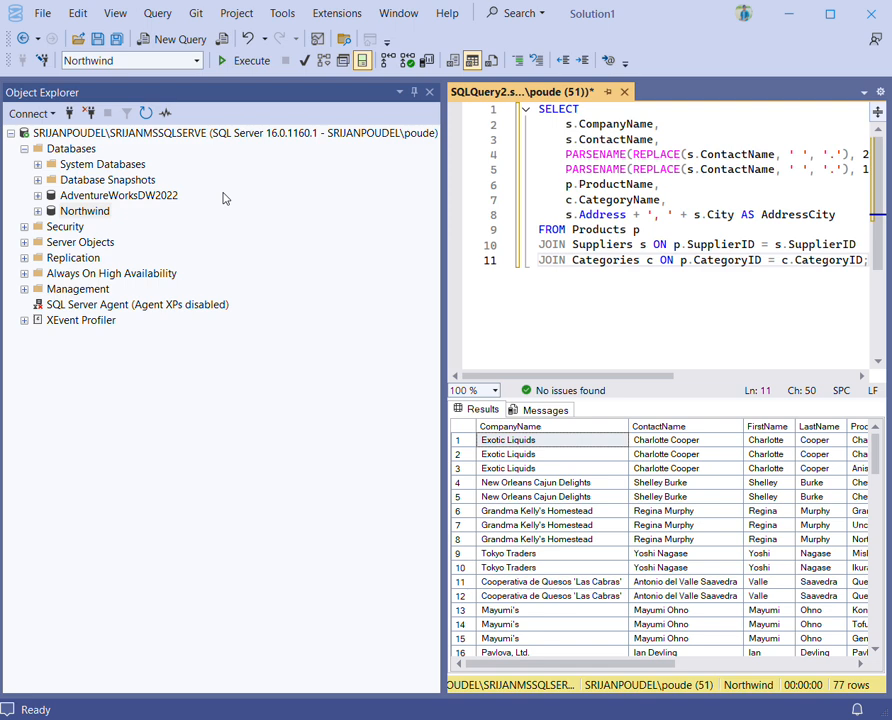
- Review and execute the query that joins Products, Suppliers and Categories in the Northwind database
scroll(680, 193, "right", 3)
scroll(680, 193, "left", 3)
scroll(697, 214, "right", 3)
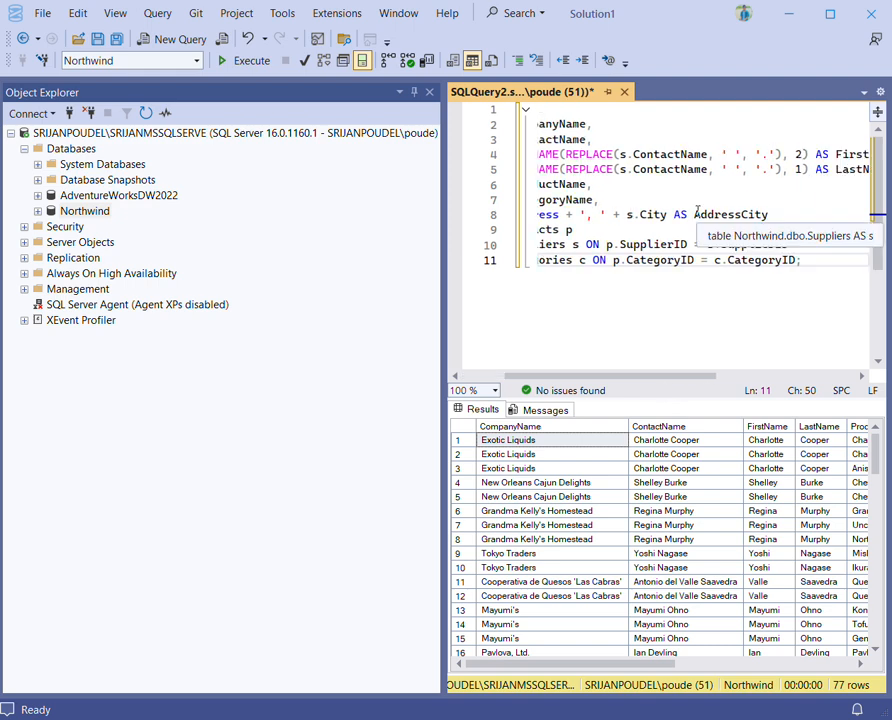
scroll(697, 214, "left", 3)
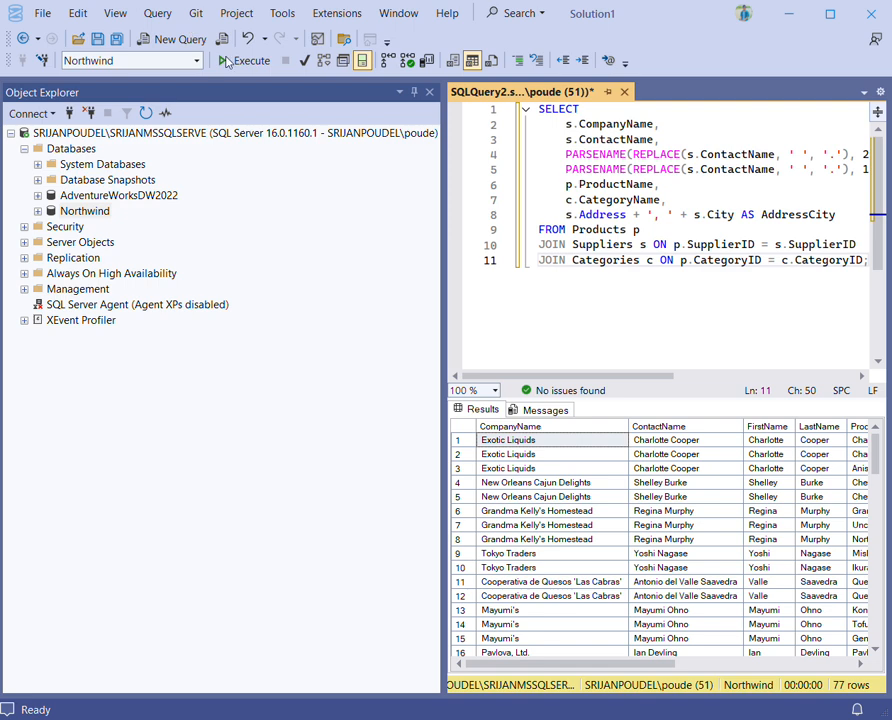
left_click(230, 62)
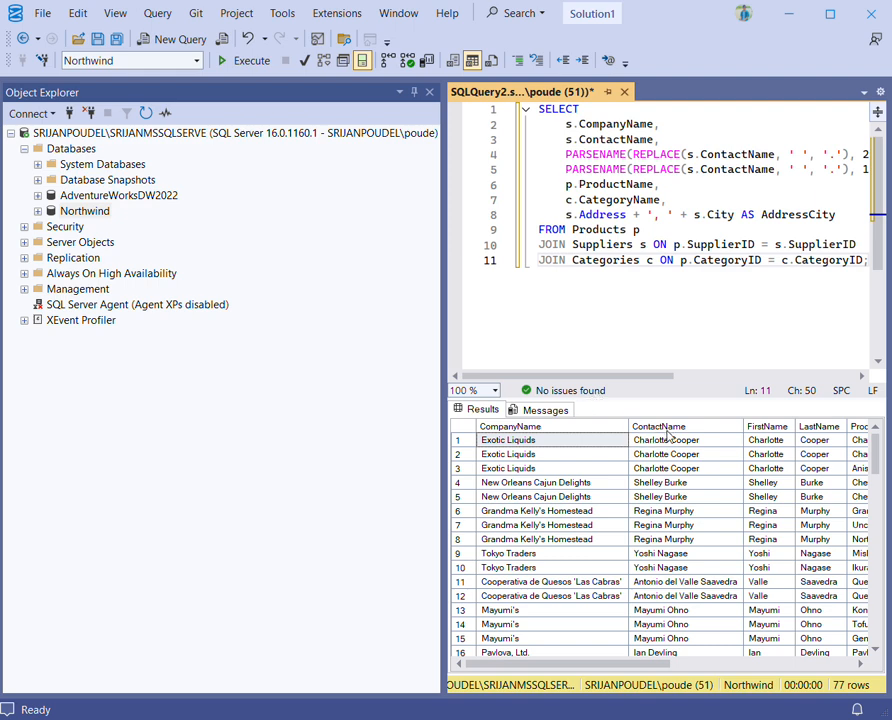
- Examine the query result columns from CompanyName through AddressCity and compare them with the SELECT list
scroll(816, 437, "right", 1)
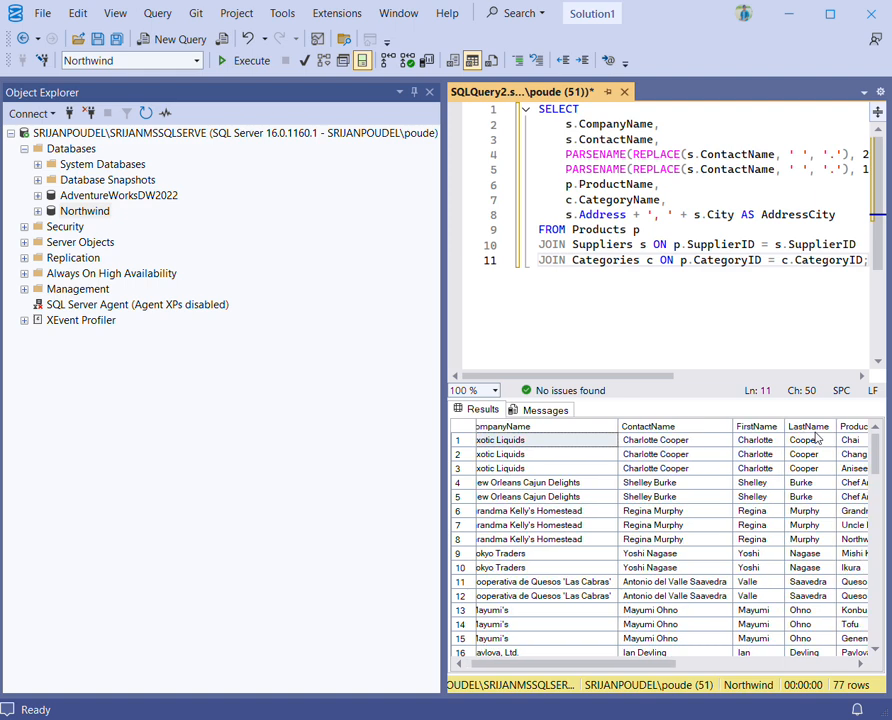
scroll(816, 437, "right", 5)
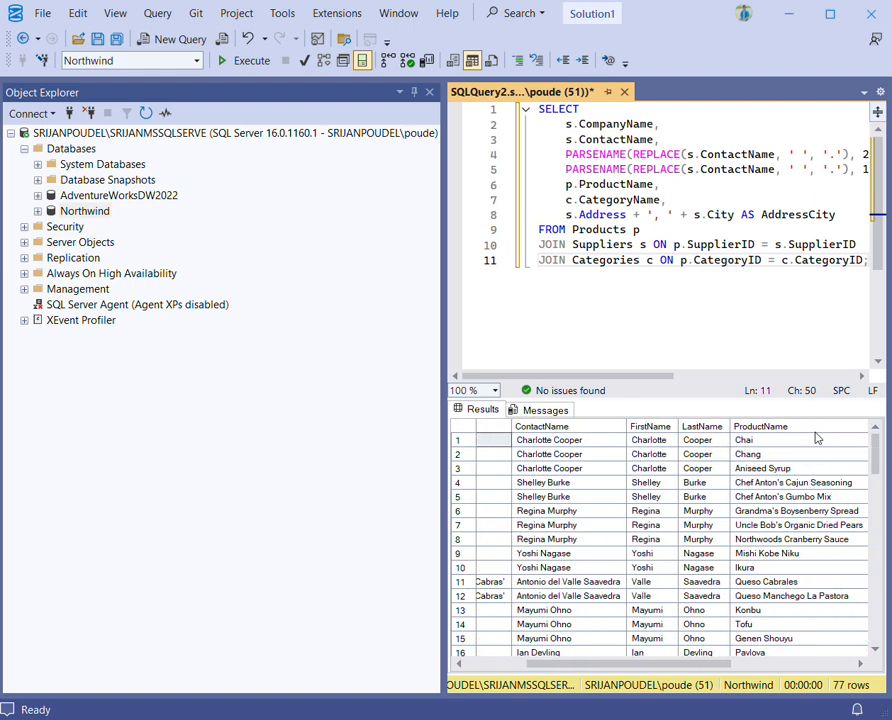
scroll(816, 437, "right", 3)
scroll(816, 437, "right", 3)
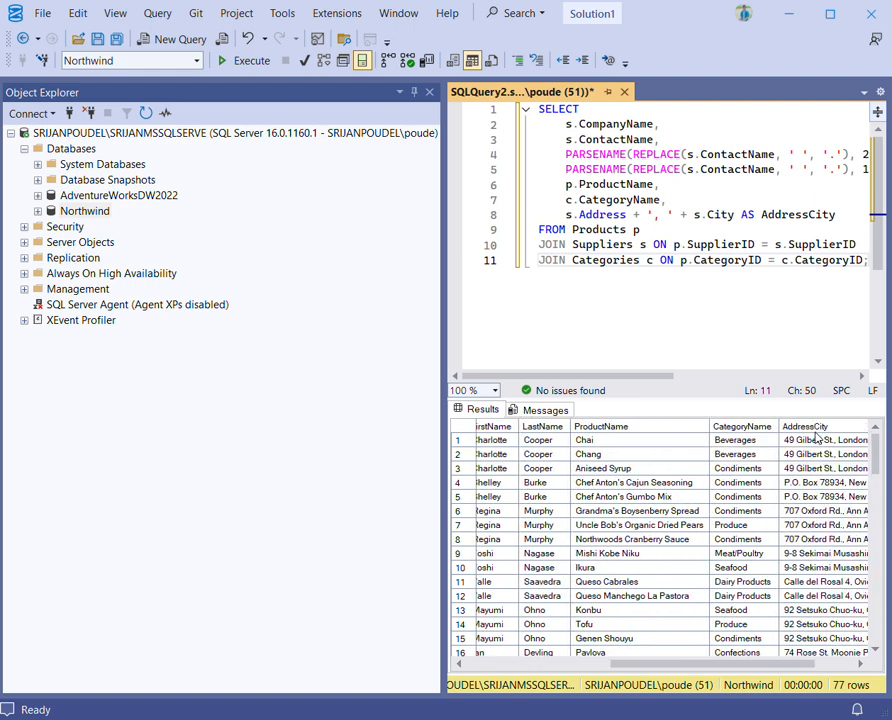
scroll(816, 437, "right", 2)
scroll(816, 437, "right", 1)
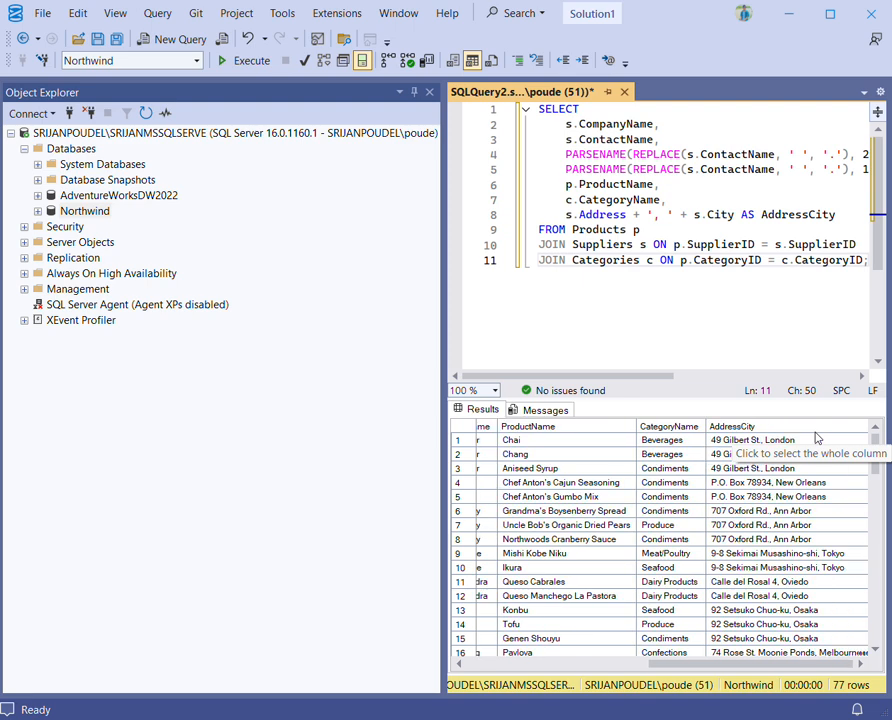
scroll(816, 437, "left", 8)
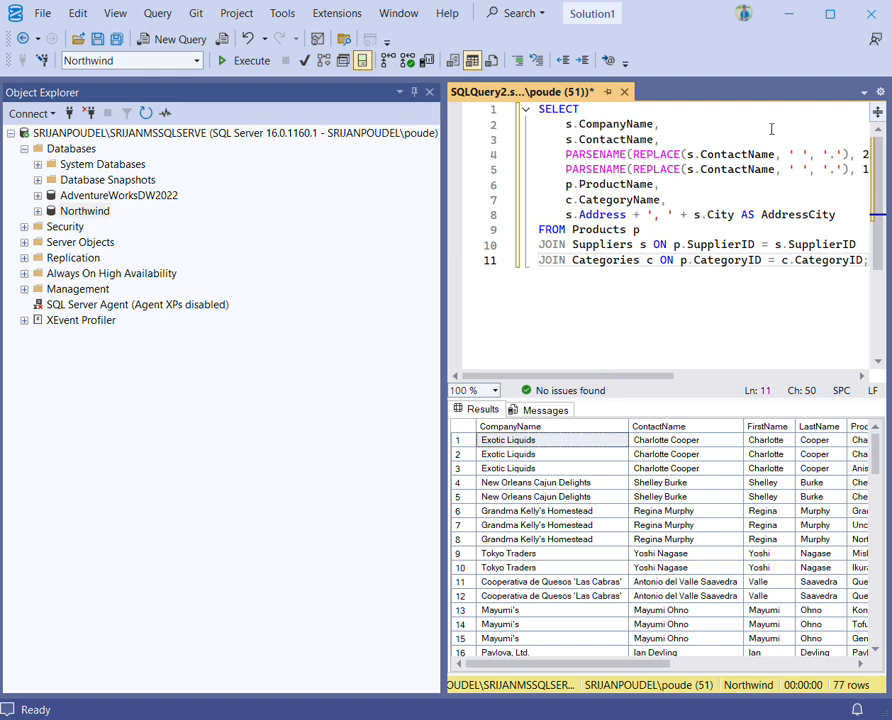
scroll(710, 180, "right", 4)
scroll(710, 180, "left", 4)
- Check which database the query targets and look through the company, contact, first name and last name results
left_click(197, 62)
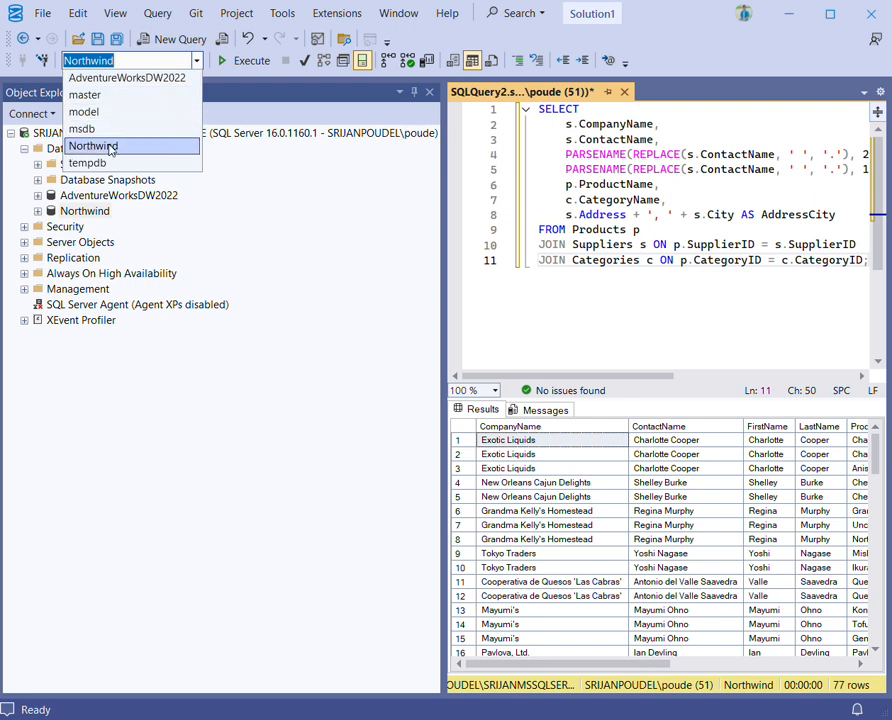
left_click(284, 215)
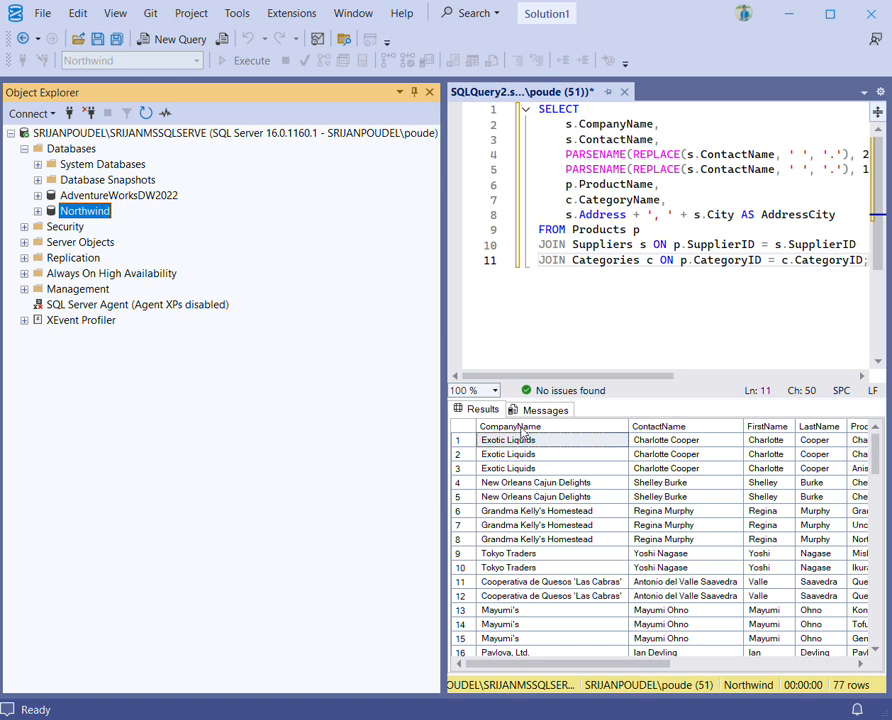
scroll(531, 594, "down", 1)
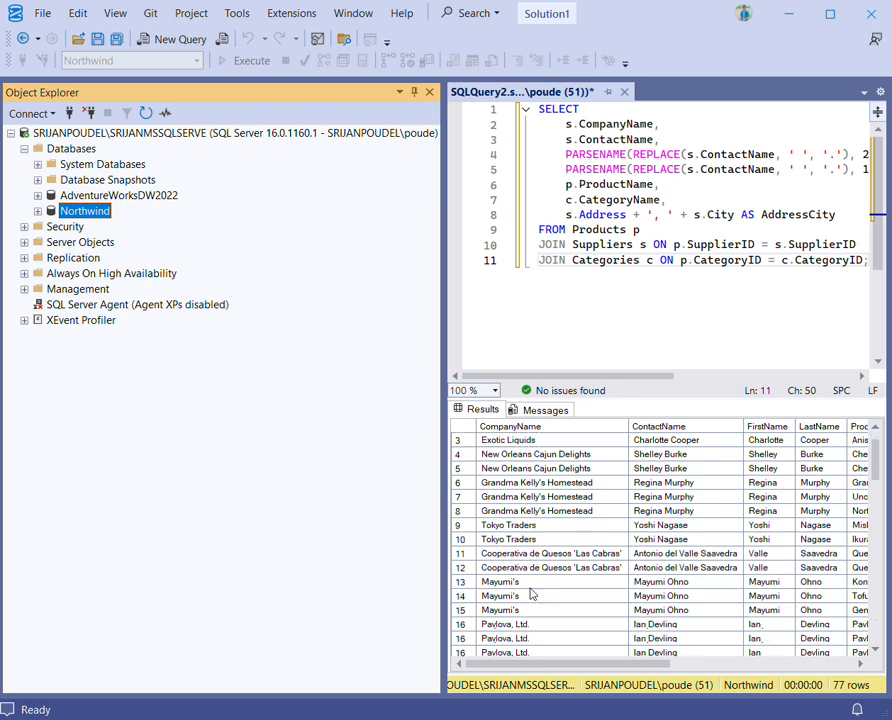
scroll(531, 594, "up", 1)
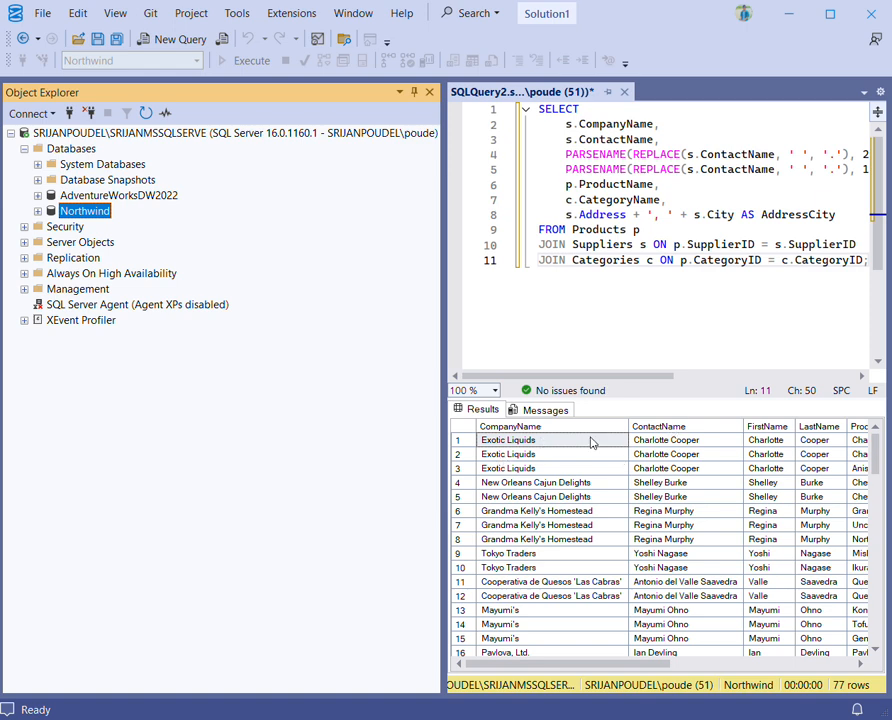
scroll(613, 446, "right", 1)
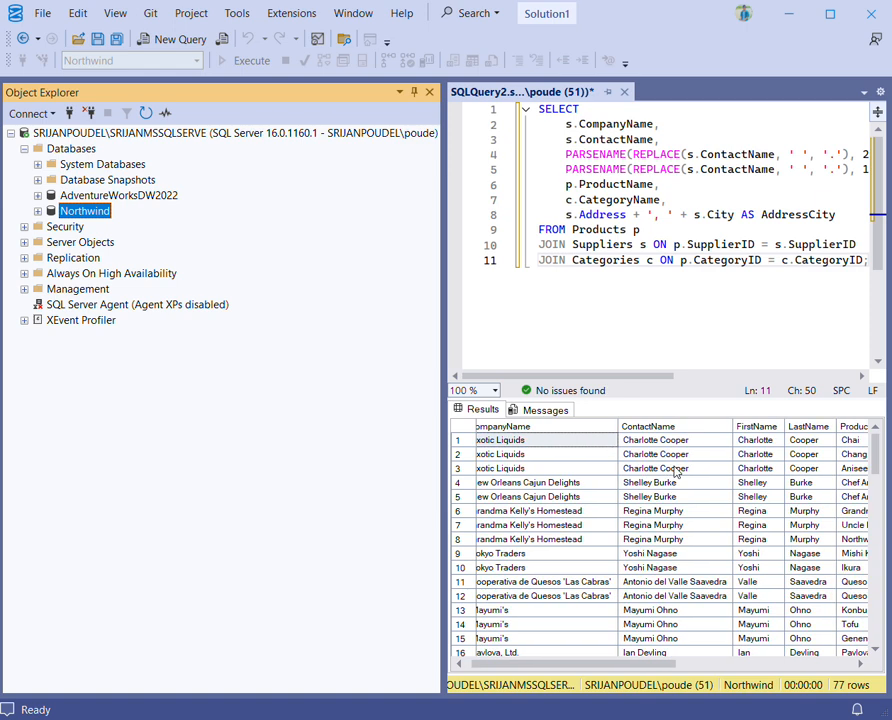
scroll(684, 474, "left", 1)
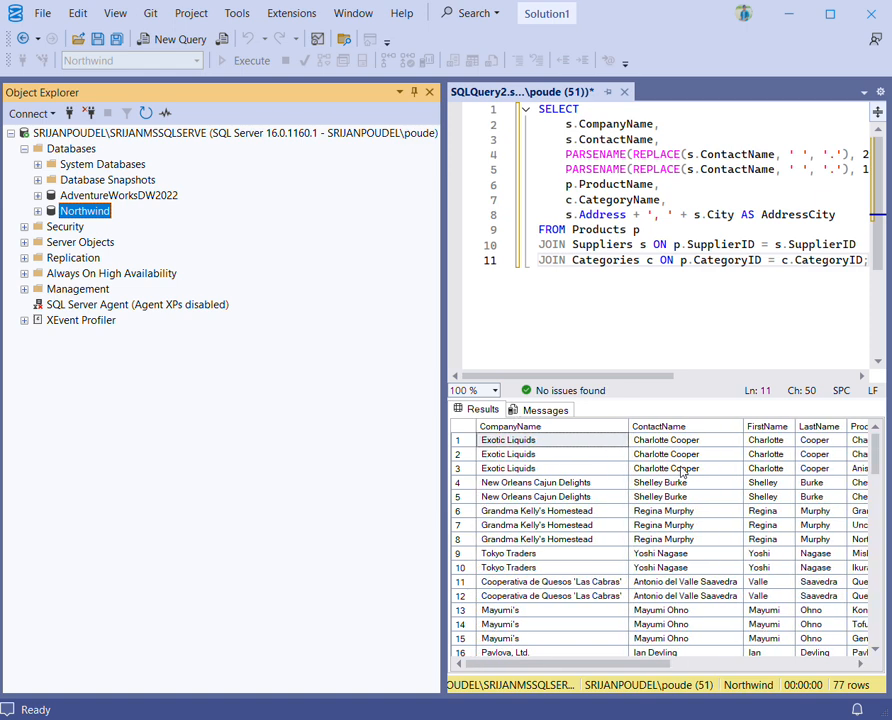
scroll(775, 483, "right", 4)
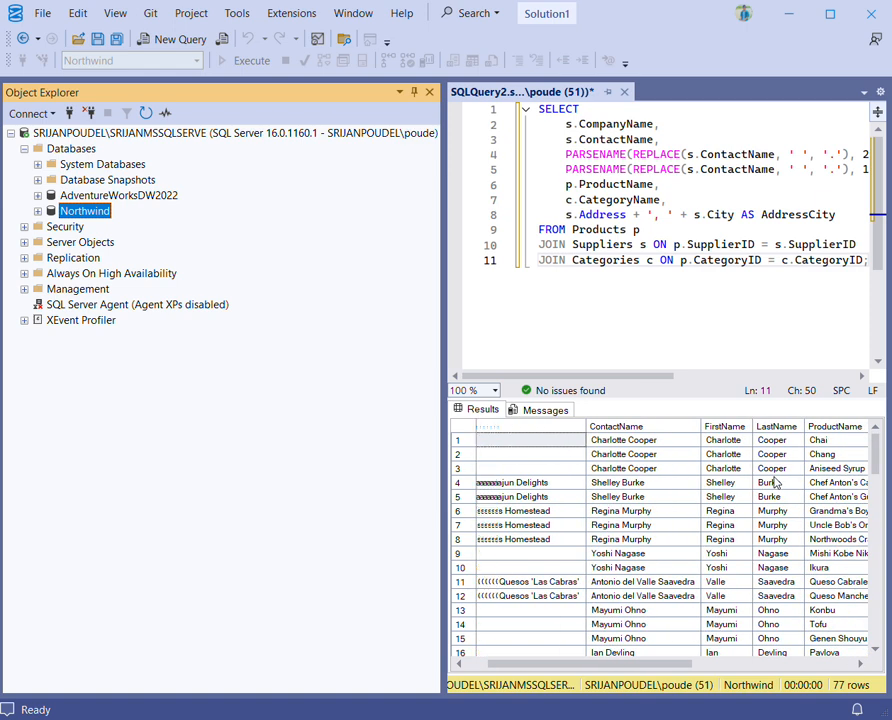
scroll(775, 483, "left", 4)
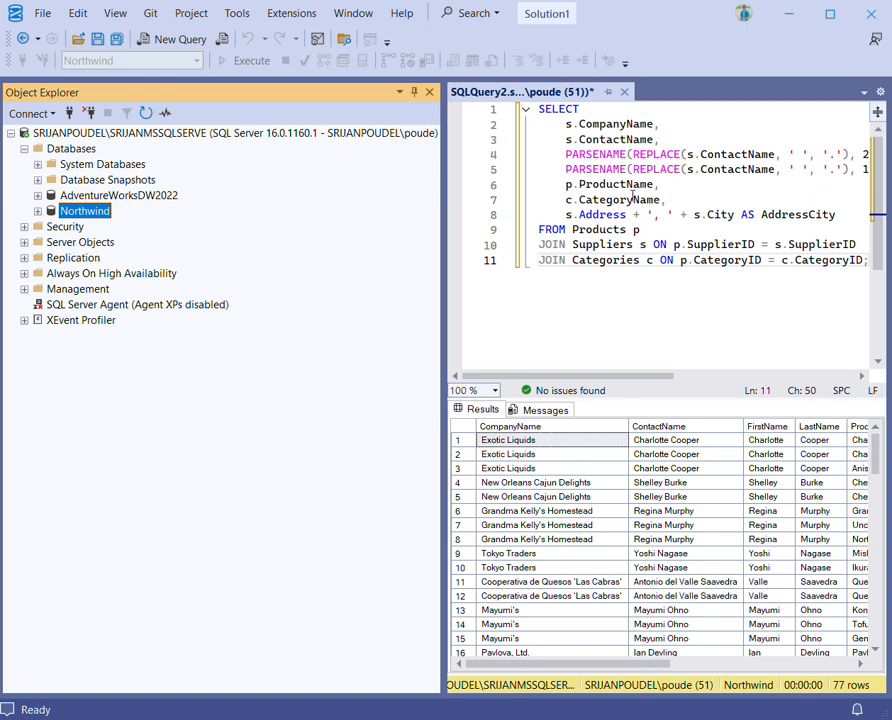
scroll(634, 196, "right", 2)
scroll(633, 196, "left", 2)
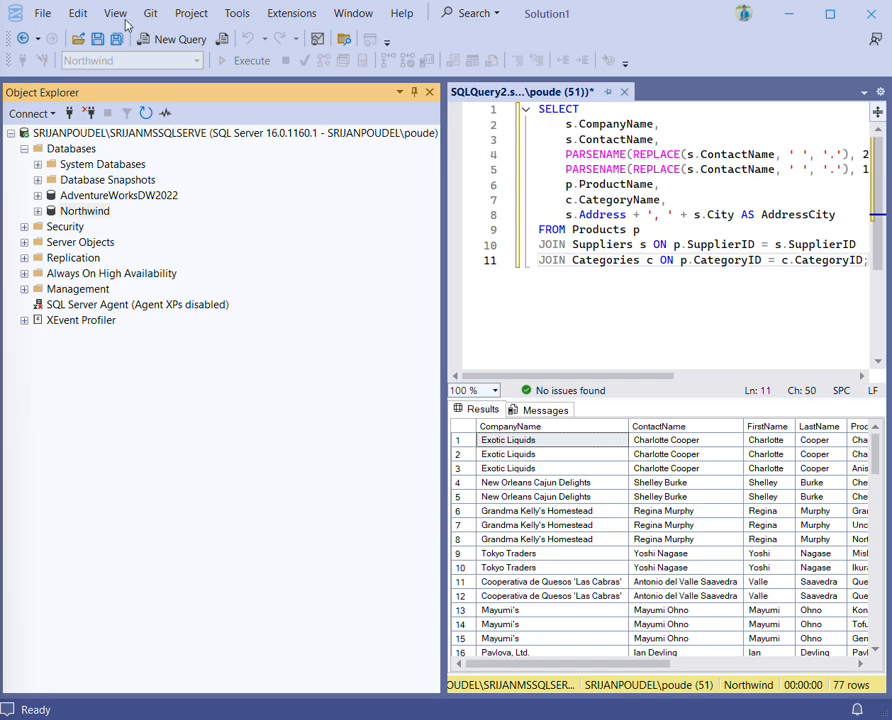
- Switch to the ResellerSales_SSIS project in Visual Studio and open the Flat File Source inside the Data Flow Task
key("alt+Tab")
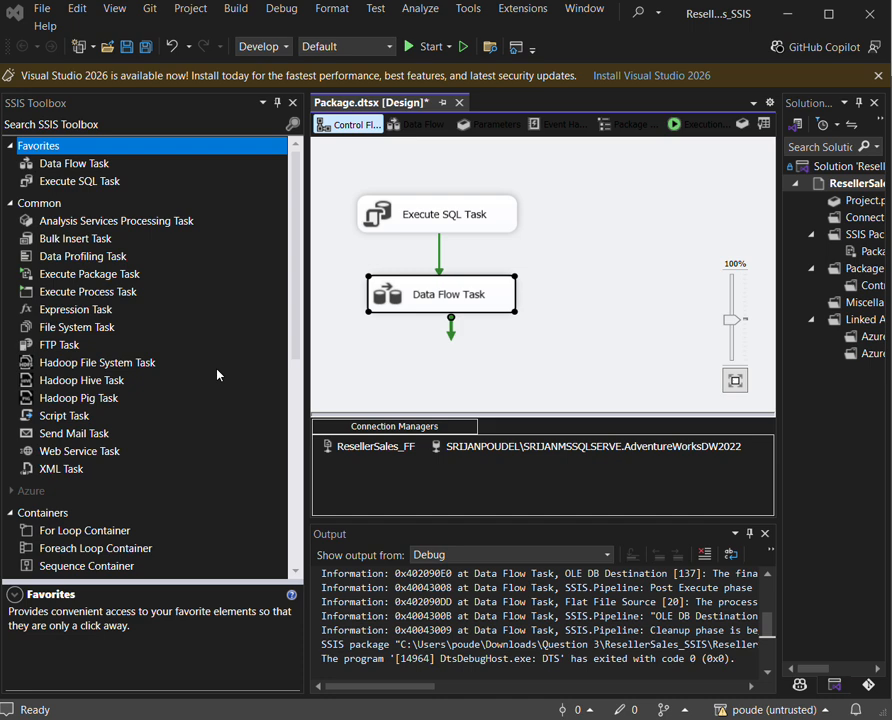
double_click(453, 299)
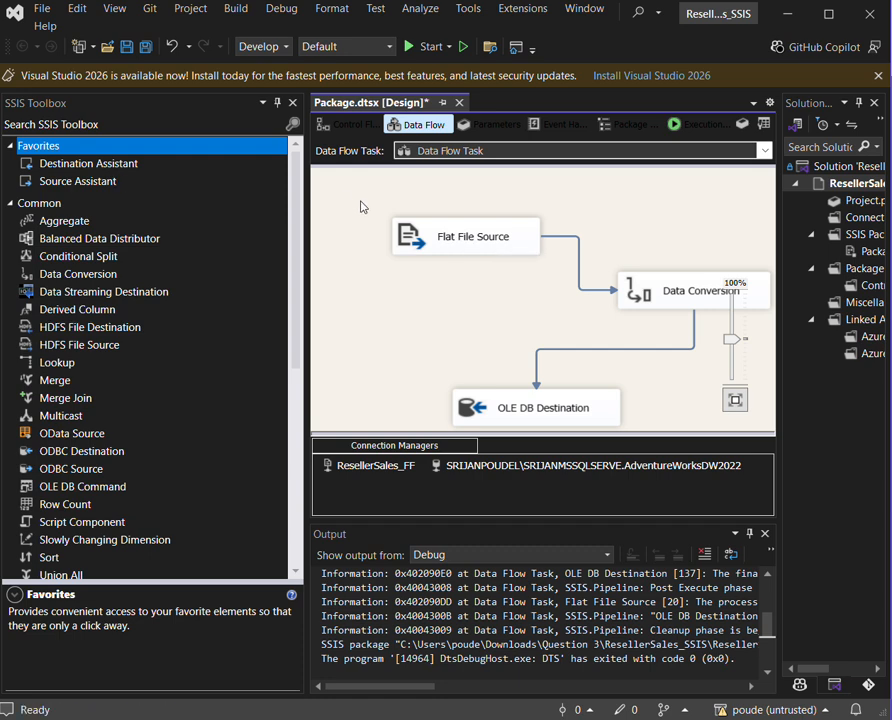
left_click(449, 240)
double_click(449, 240)
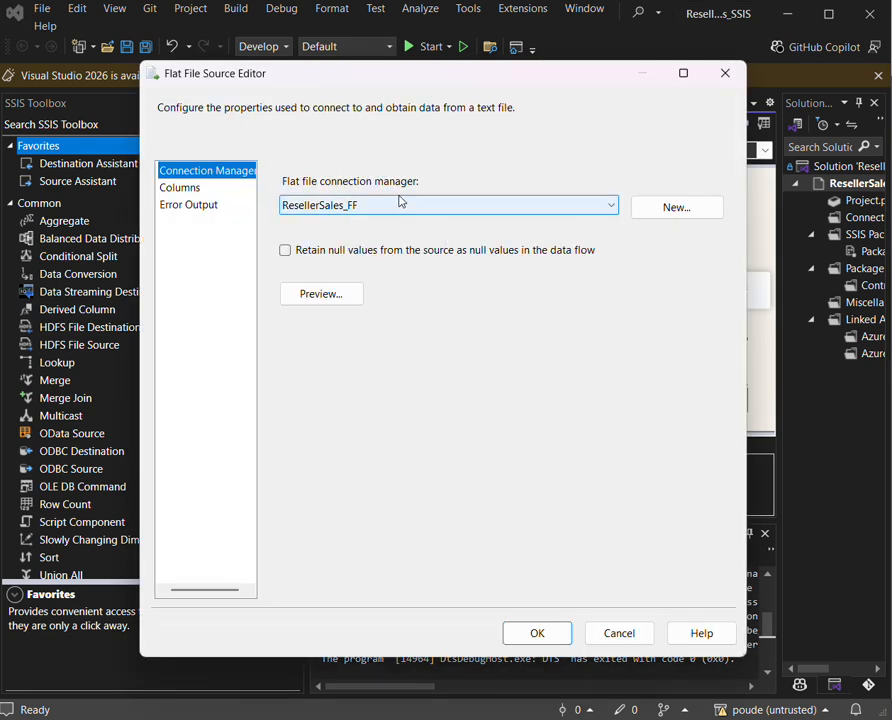
- Preview the ResellerSales_FF sample data across the columns from ProductKey to ShipDate, then close the source editor
left_click(321, 294)
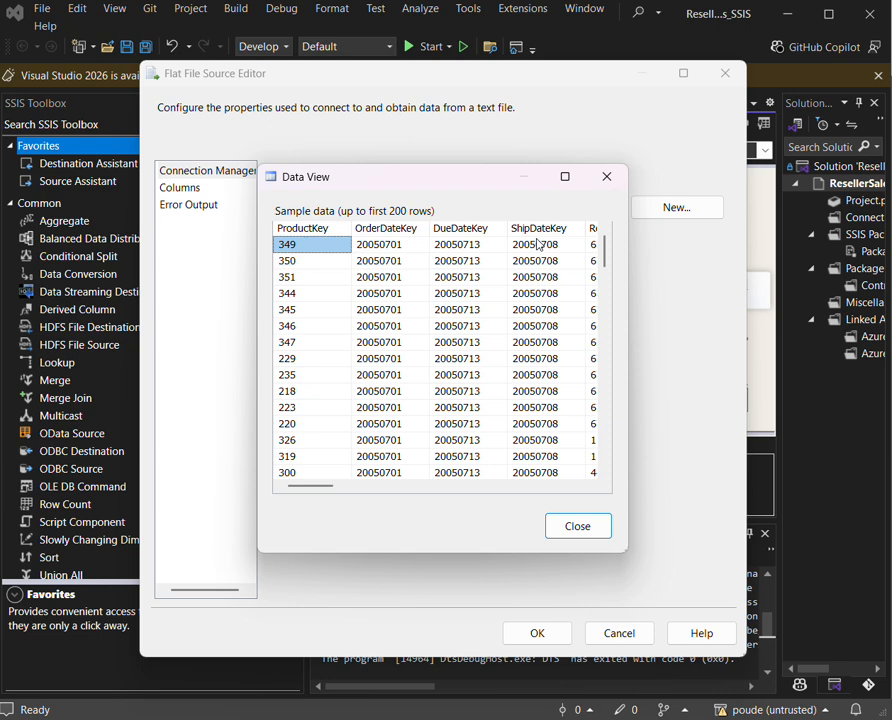
scroll(541, 244, "right", 1)
scroll(545, 244, "right", 1)
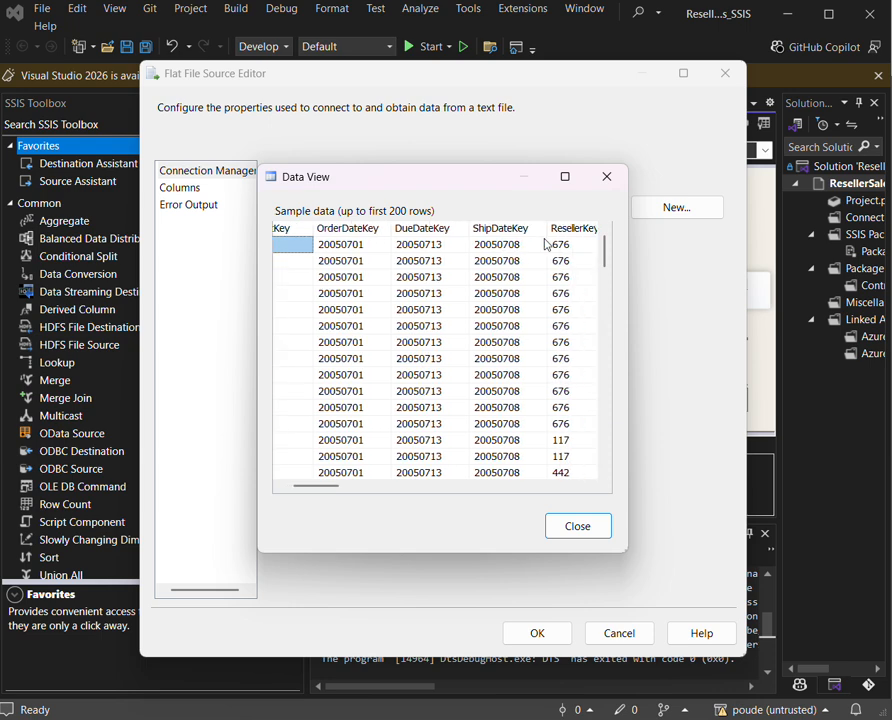
scroll(545, 244, "right", 1)
scroll(545, 244, "right", 3)
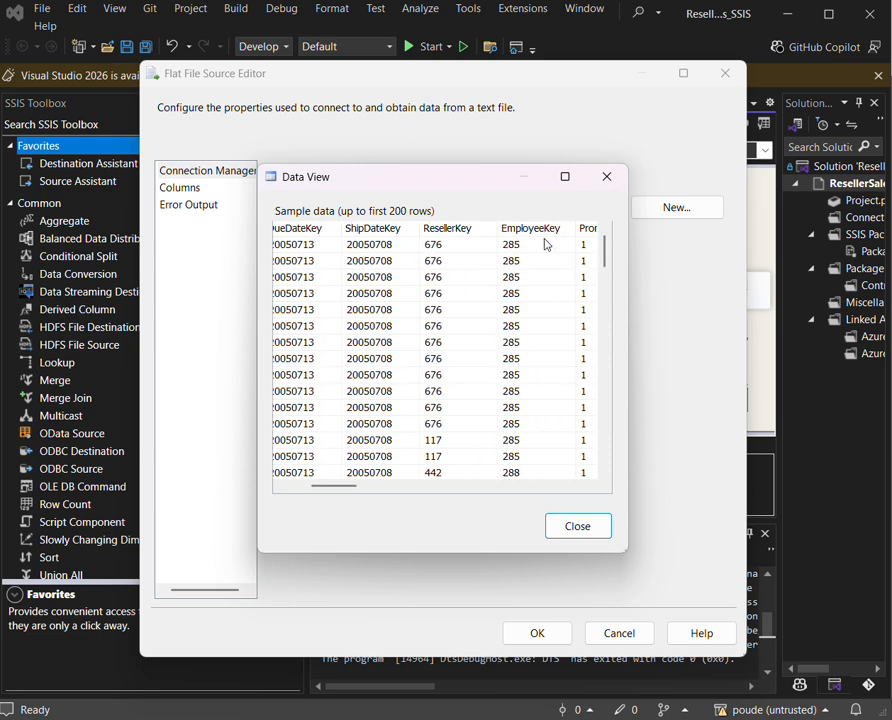
scroll(545, 244, "right", 10)
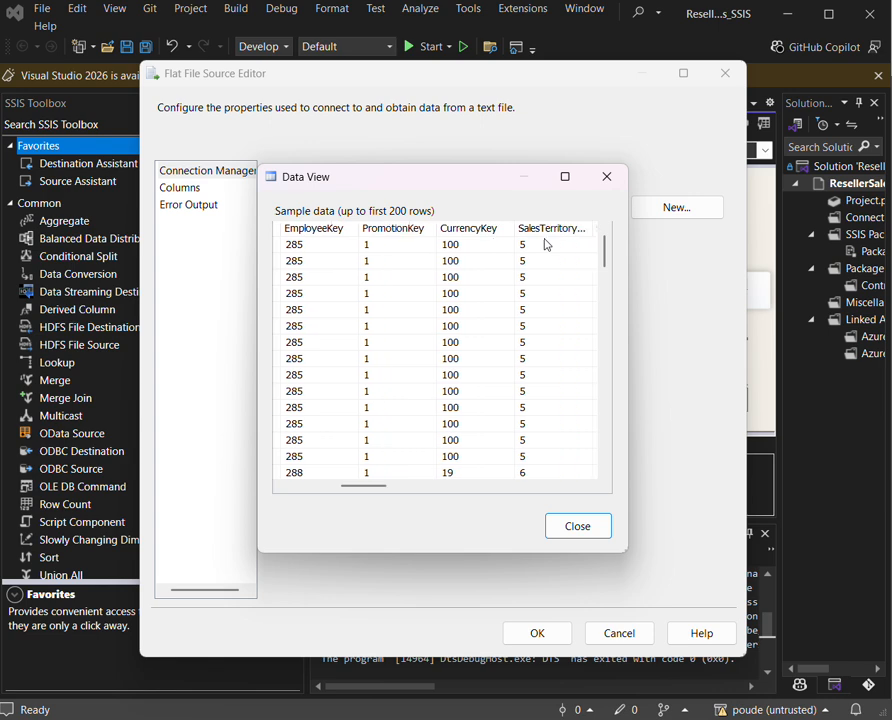
scroll(545, 244, "right", 5)
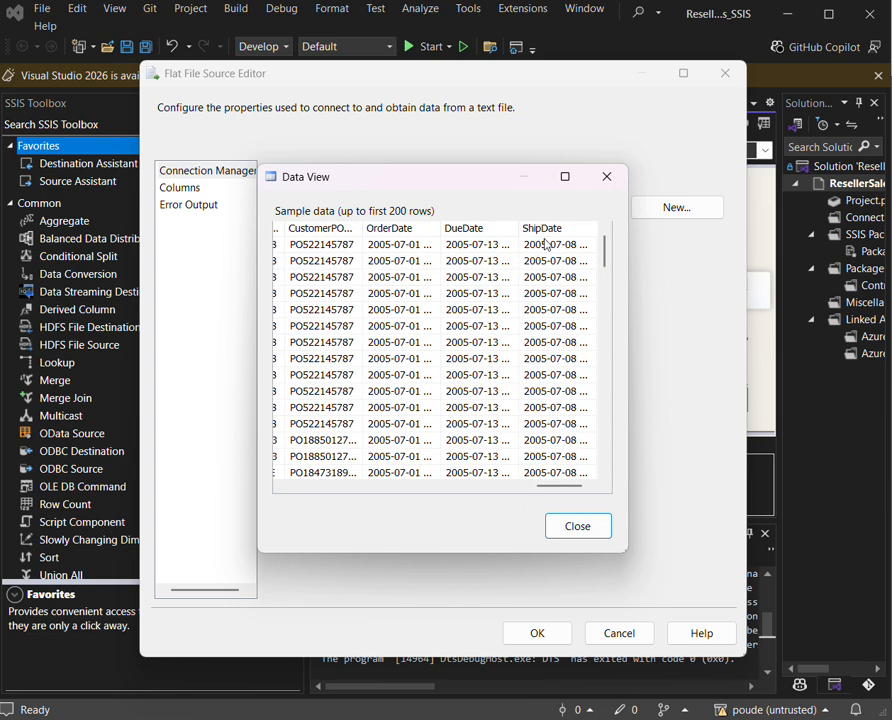
scroll(545, 244, "left", 20)
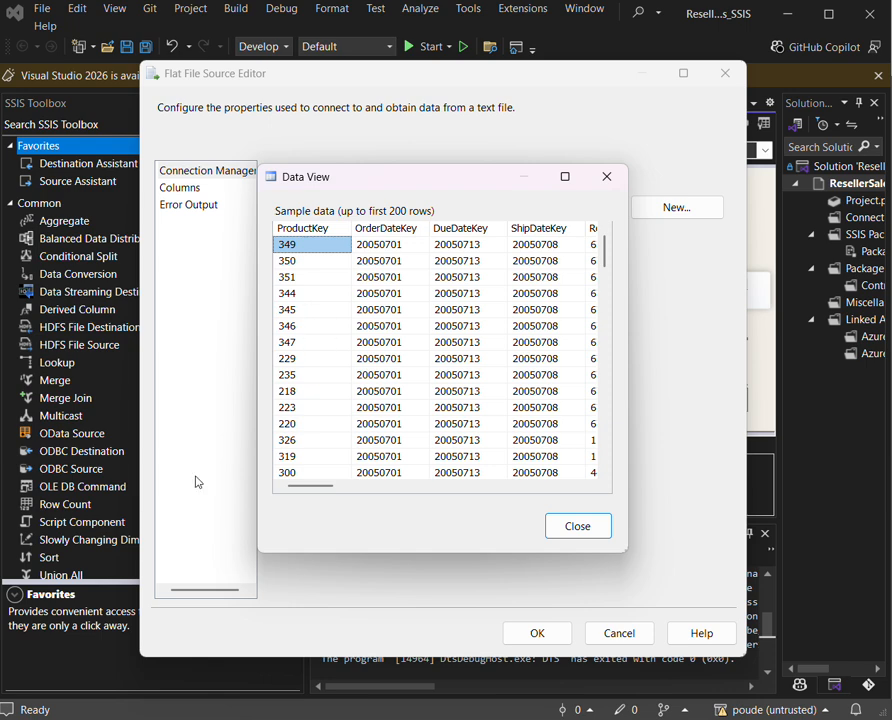
left_click(577, 527)
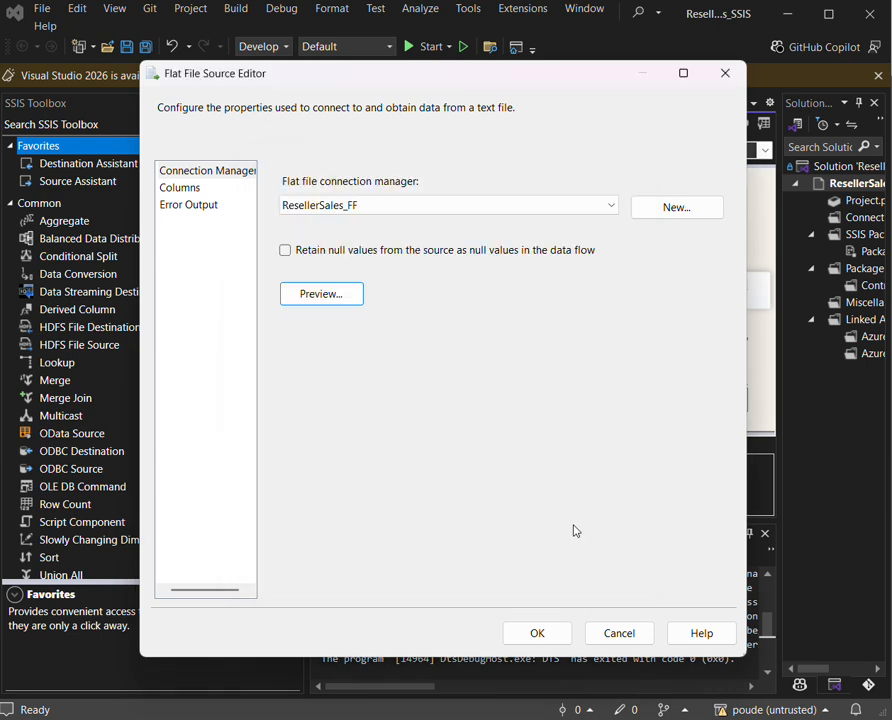
left_click(526, 636)
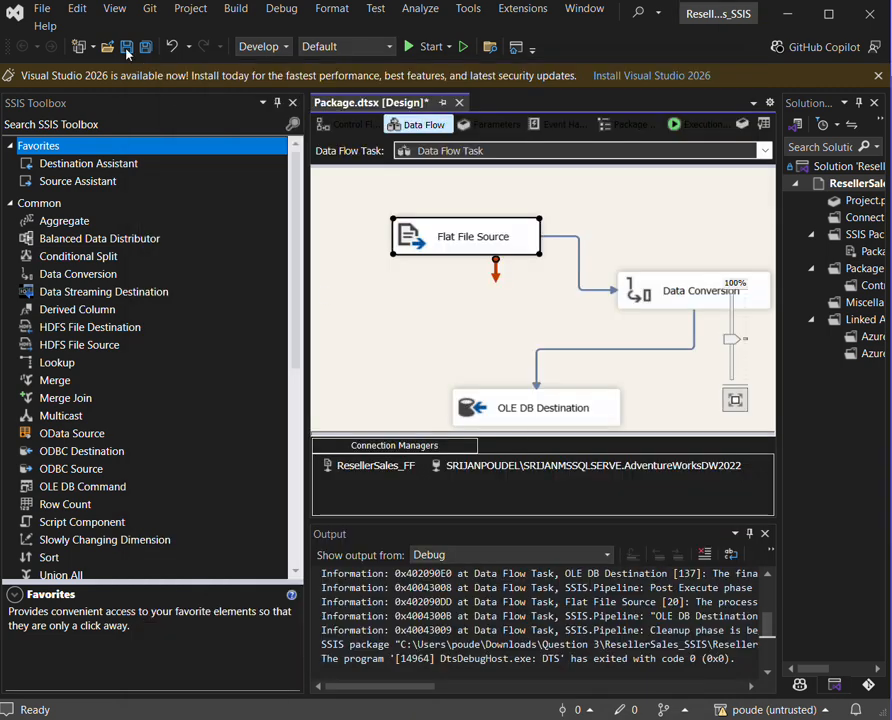
- Switch to SQL Server Management Studio and make a full backup of the AdventureWorksDW2022 database to the default disk destination
key("alt+Tab")
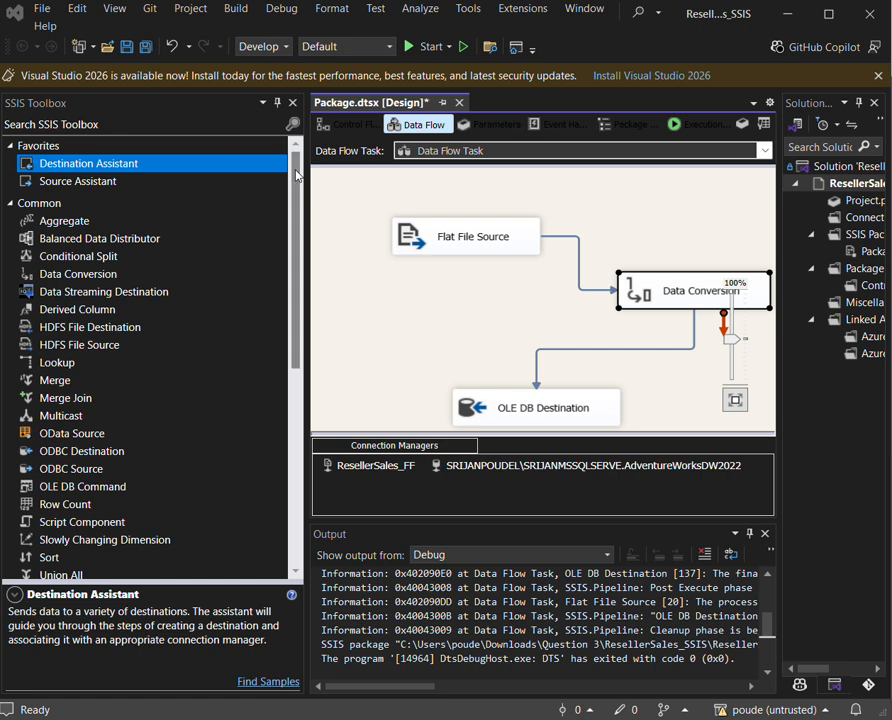
mouse_move(480, 719)
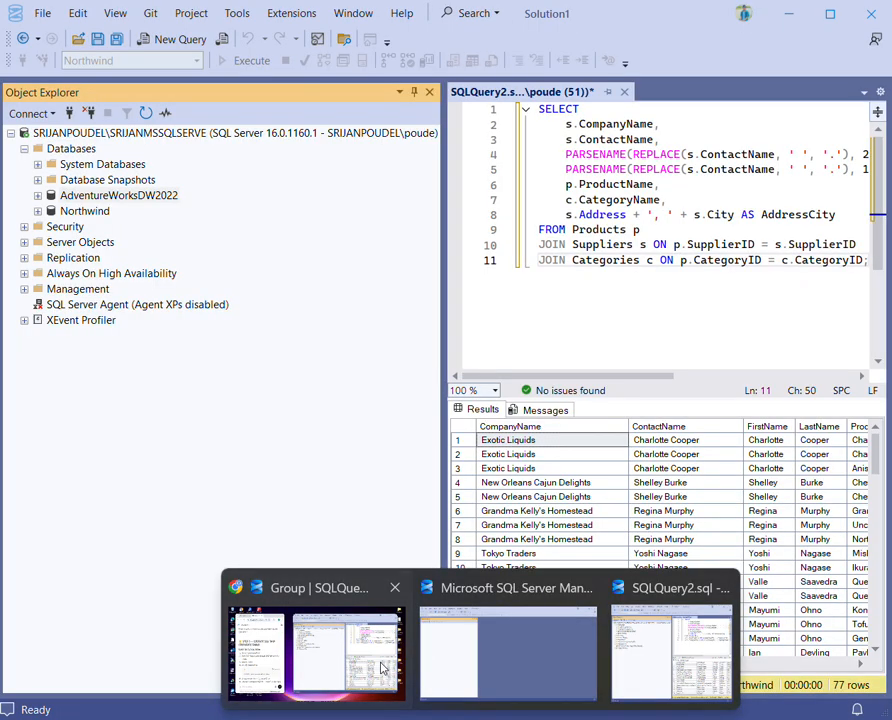
left_click(380, 668)
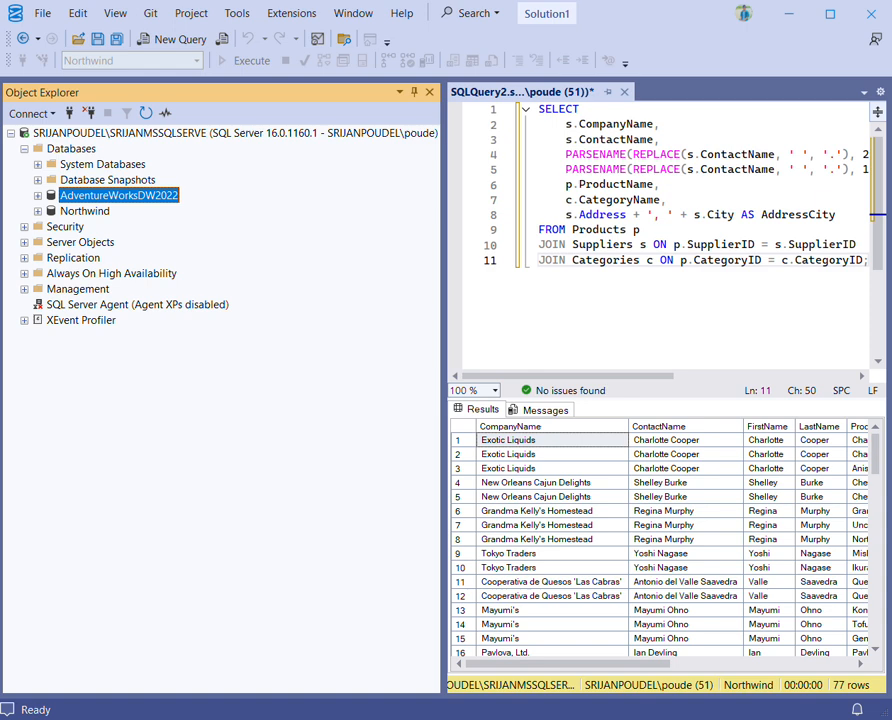
right_click(153, 198)
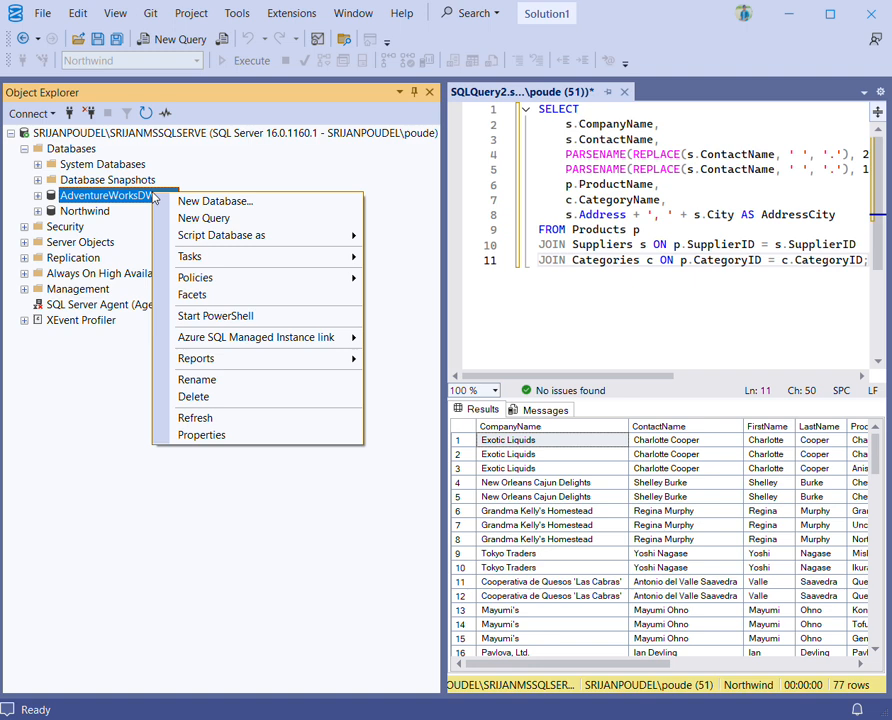
mouse_move(262, 259)
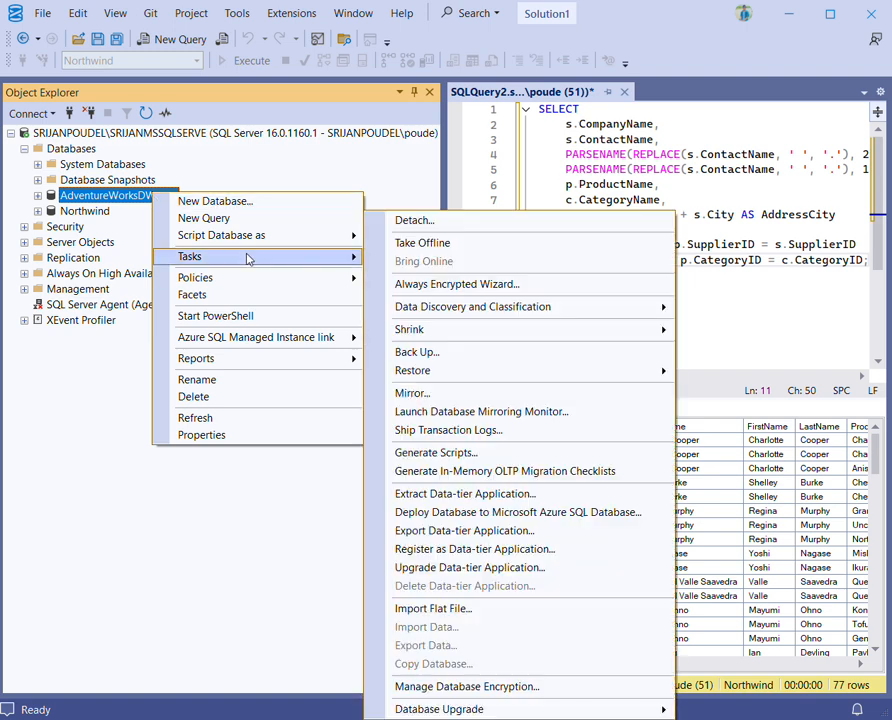
left_click(442, 353)
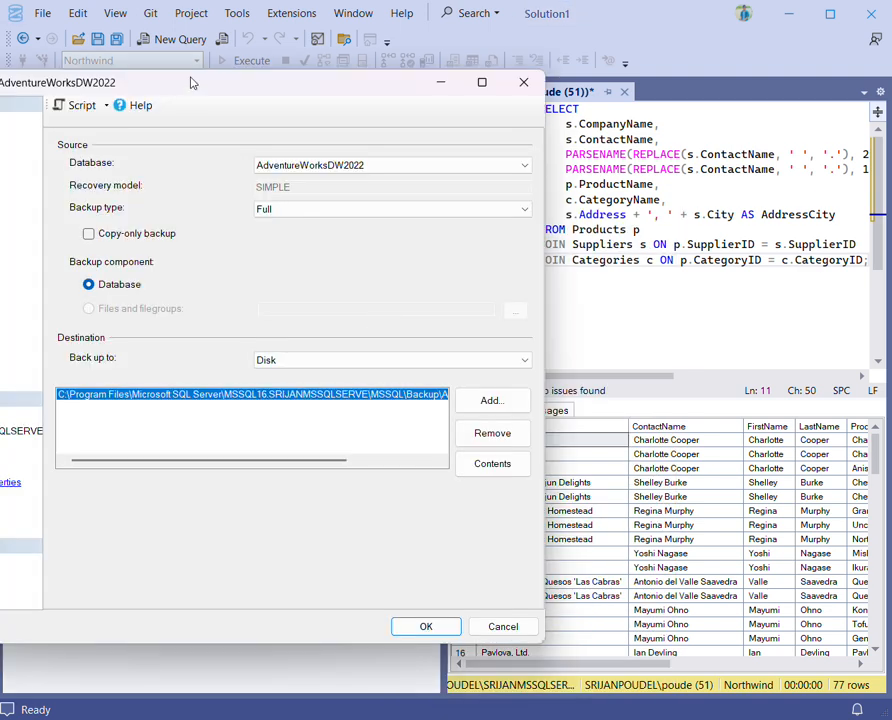
left_click_drag(193, 83, 340, 100)
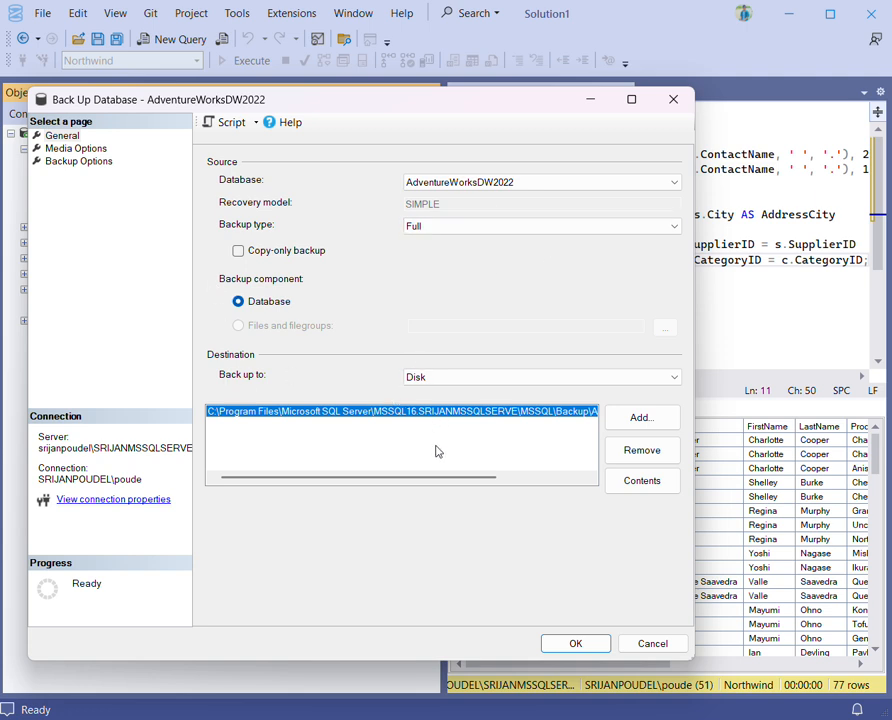
left_click(572, 646)
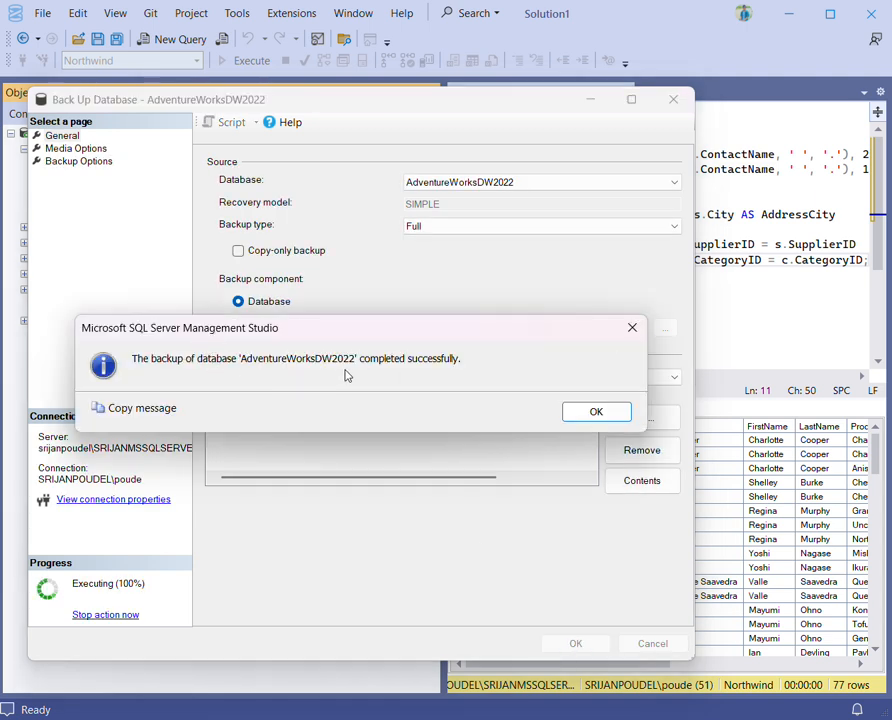
left_click(596, 412)
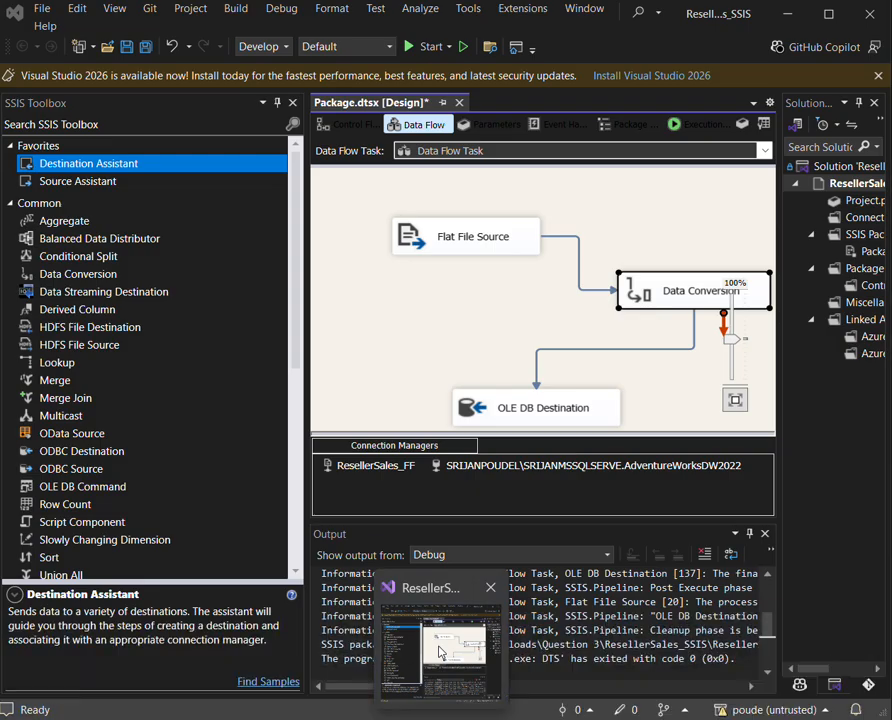
- Switch back to Visual Studio and review the OLE DB Destination's column mappings into FactResellerSales, keeping them as they are
left_click(440, 650)
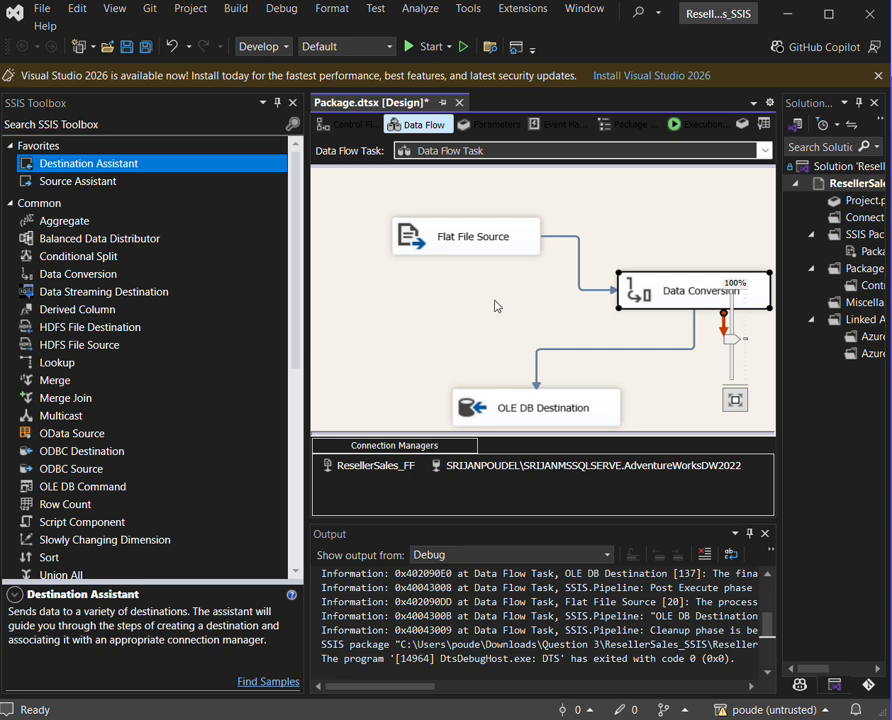
left_click(555, 421)
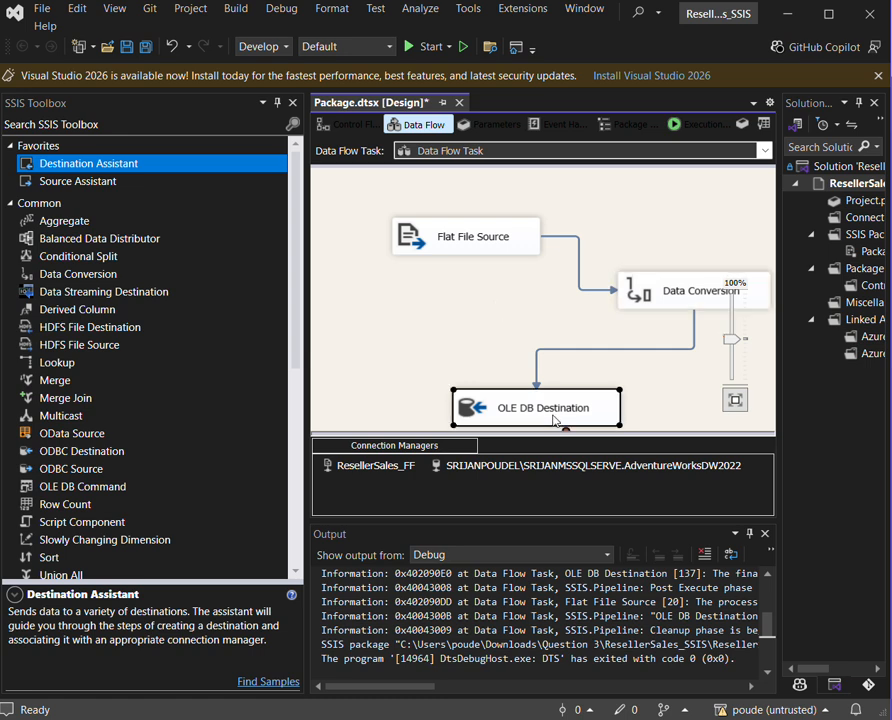
double_click(555, 421)
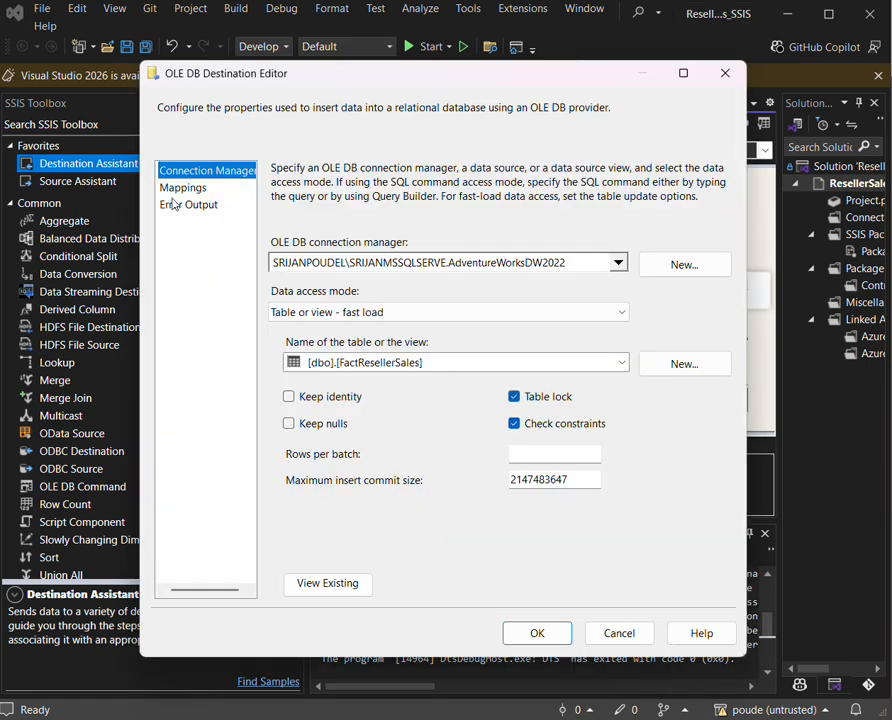
left_click(168, 190)
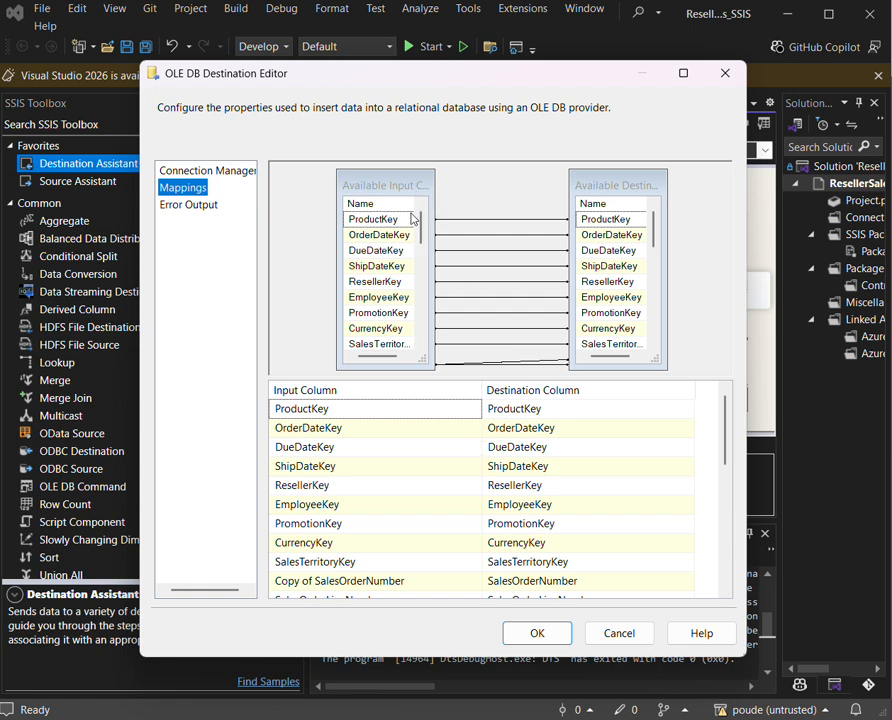
scroll(413, 437, "down", 1)
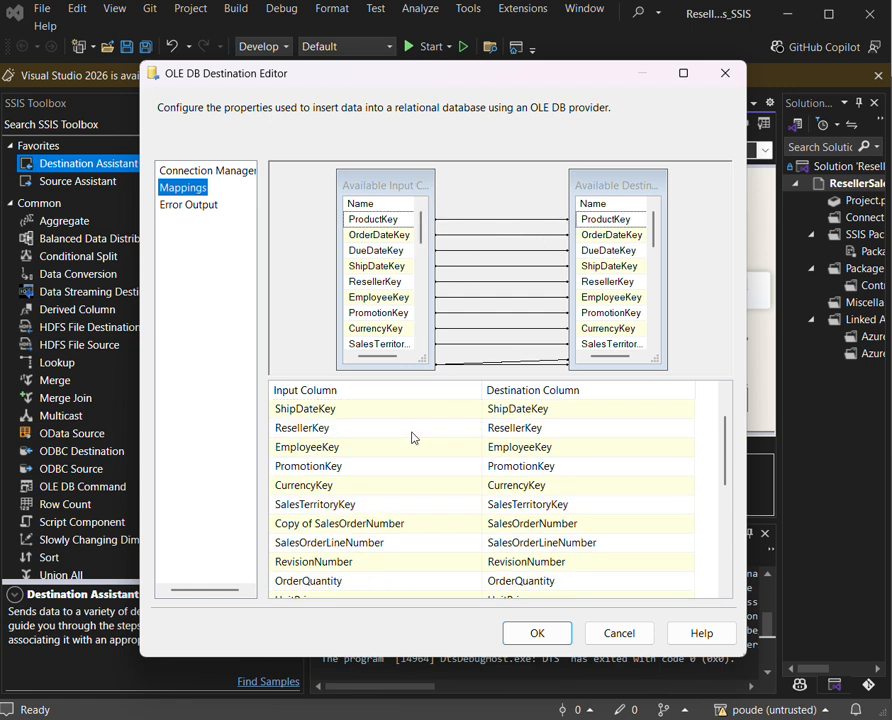
scroll(413, 437, "down", 5)
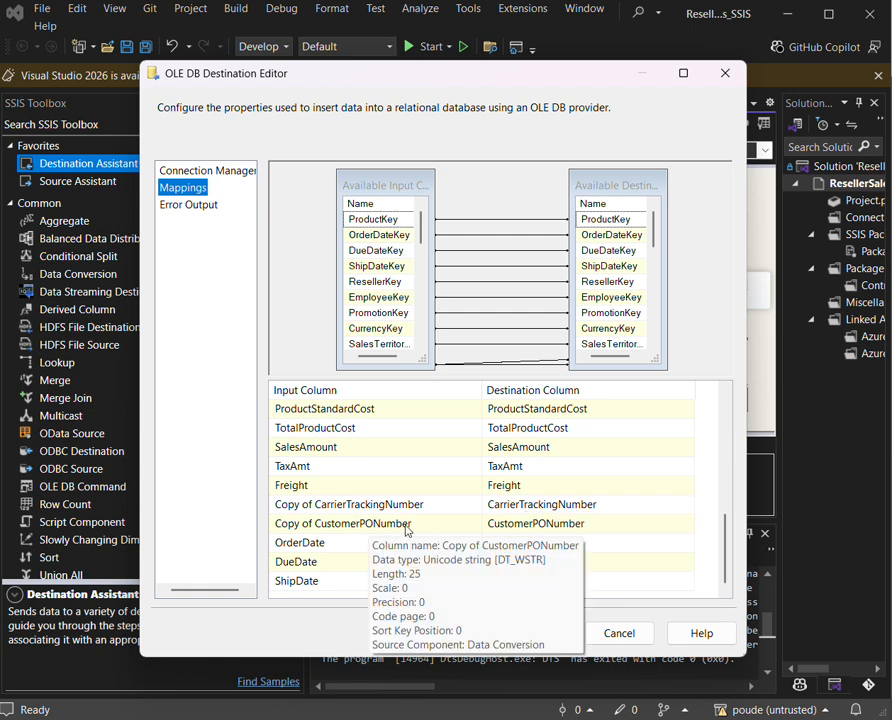
scroll(374, 457, "up", 1)
scroll(374, 457, "up", 5)
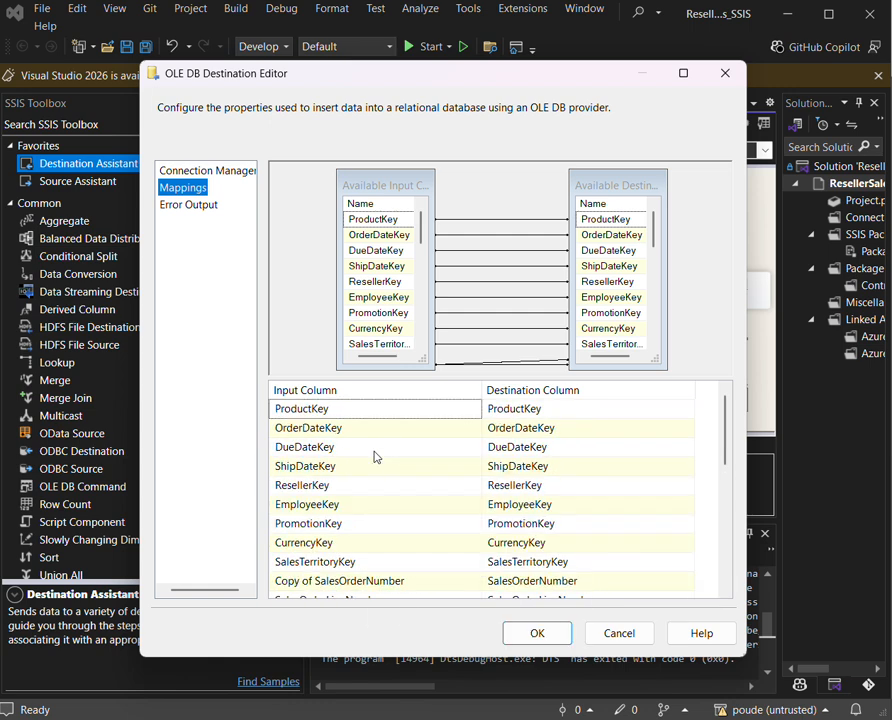
scroll(374, 457, "down", 1)
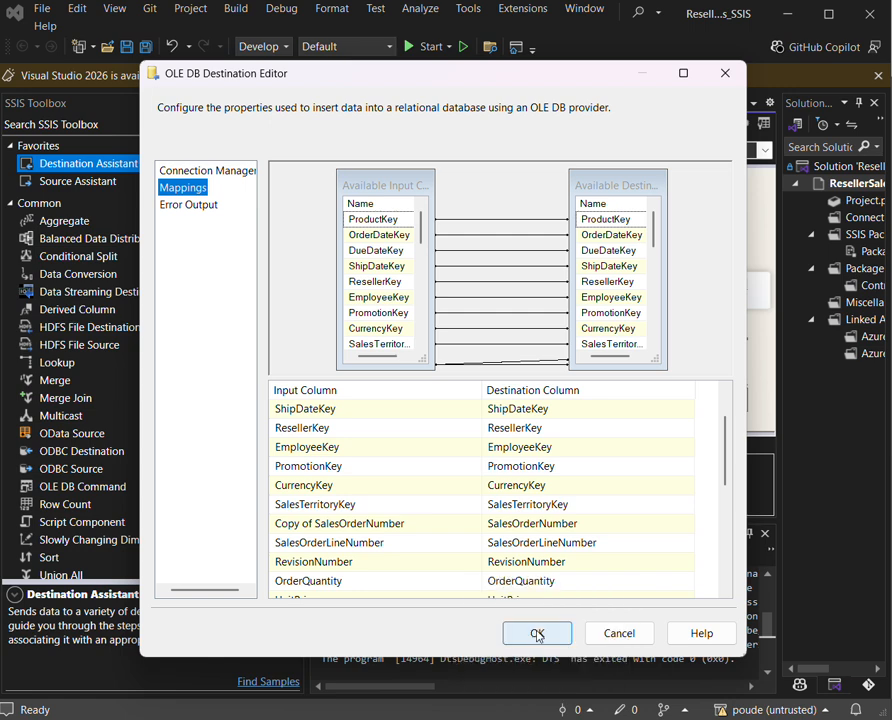
left_click(537, 634)
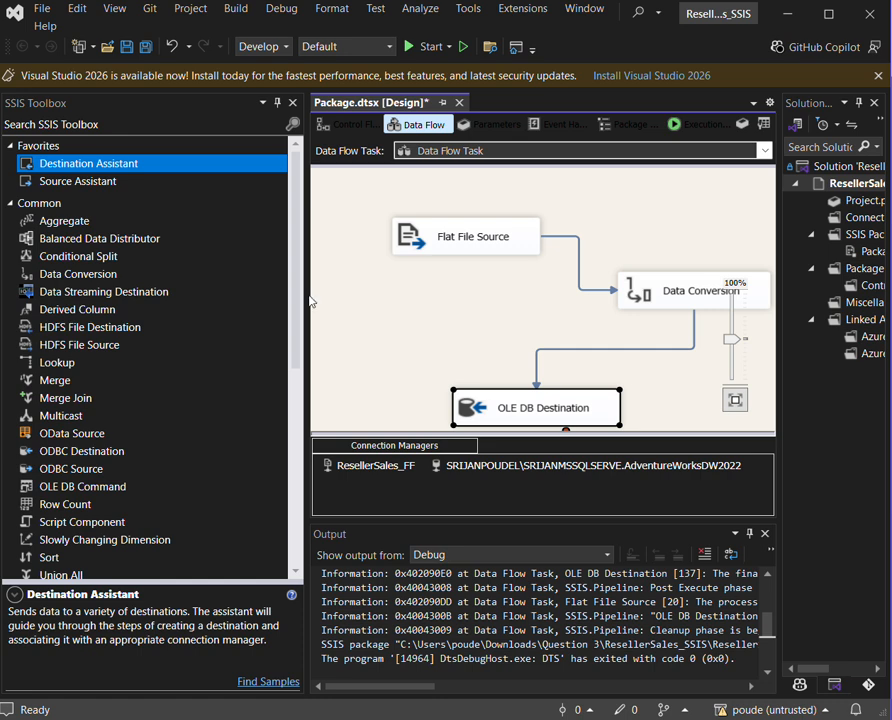
- Save all project items and run the SSIS package in debug mode
left_click(44, 10)
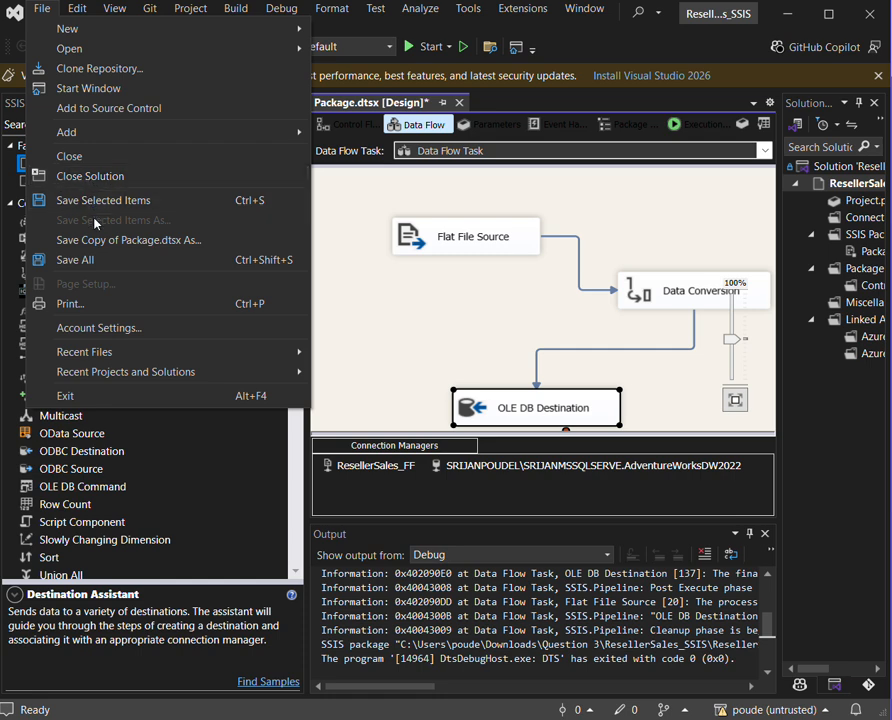
left_click(86, 262)
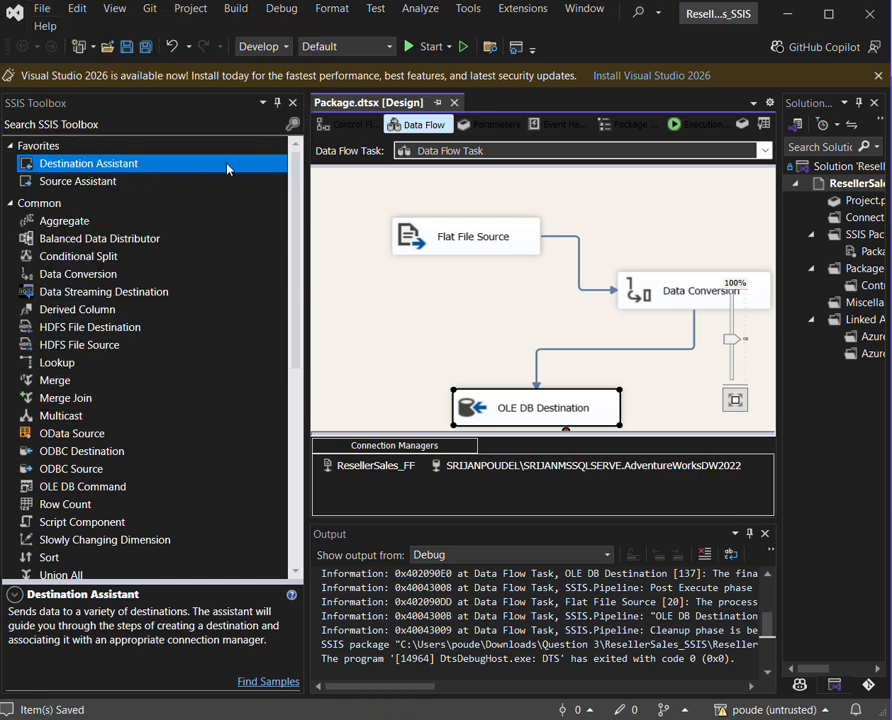
left_click(425, 50)
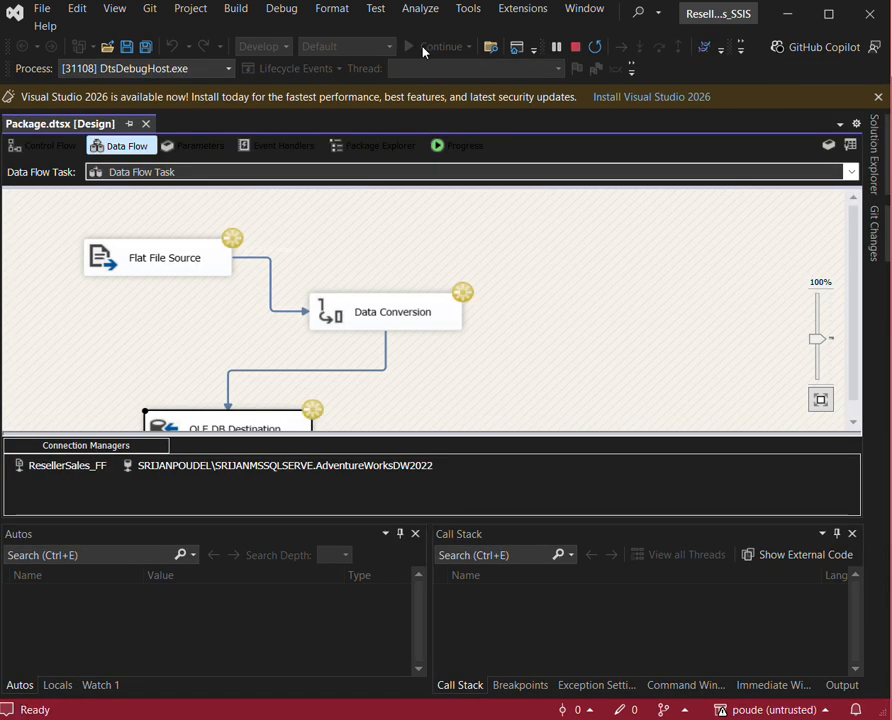
- Check the execution status of the control flow tasks and of each data flow component through the OLE DB Destination
left_click(63, 153)
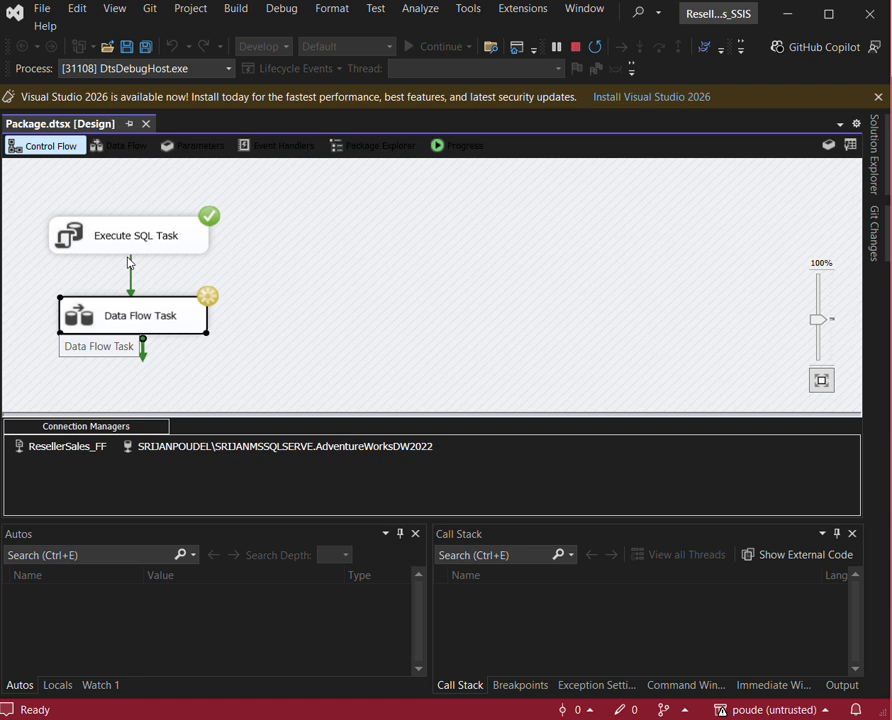
left_click(124, 146)
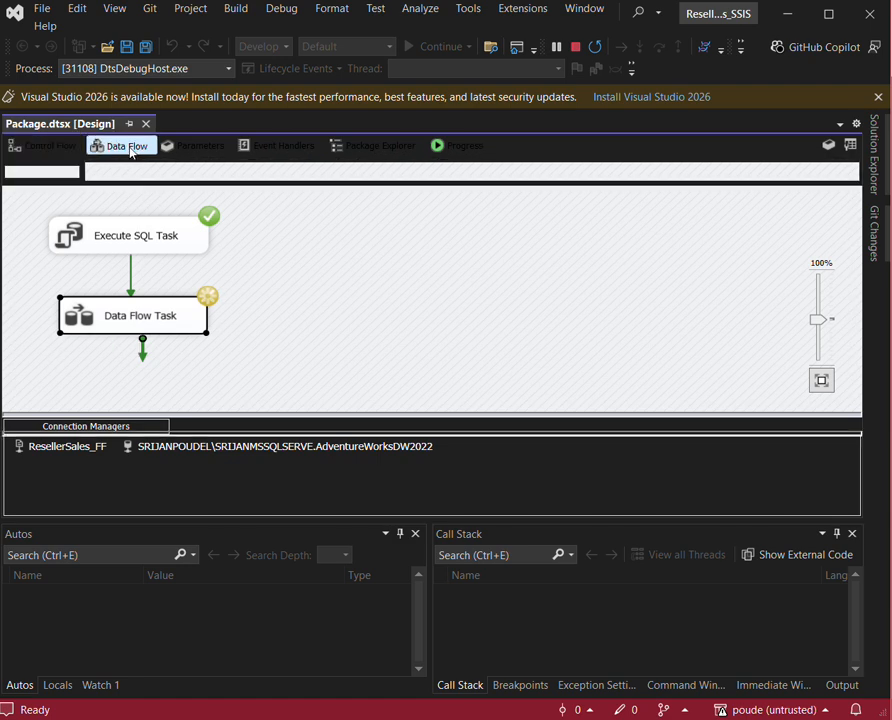
left_click(61, 145)
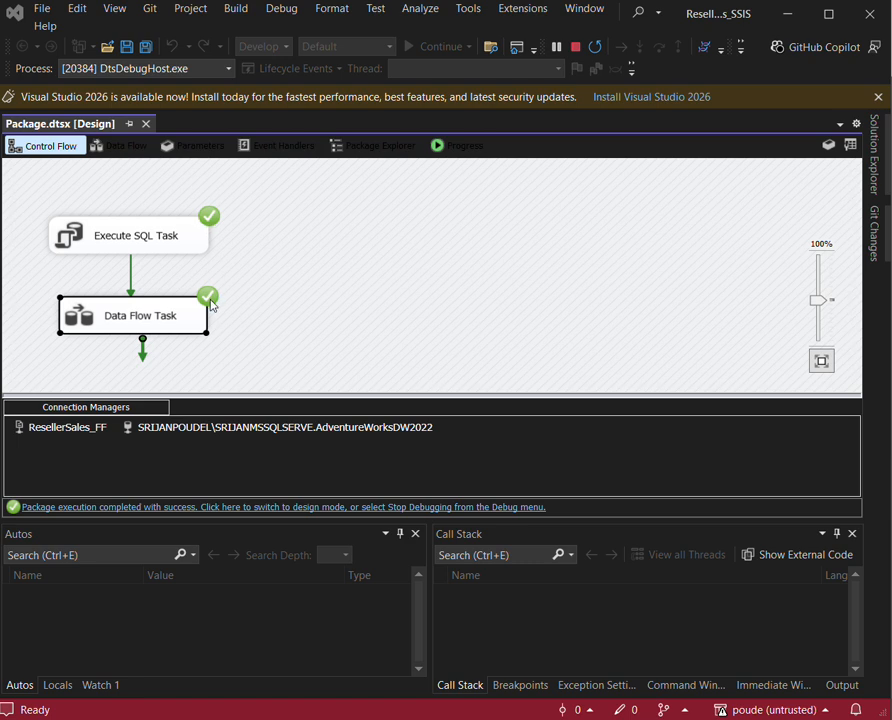
left_click(128, 157)
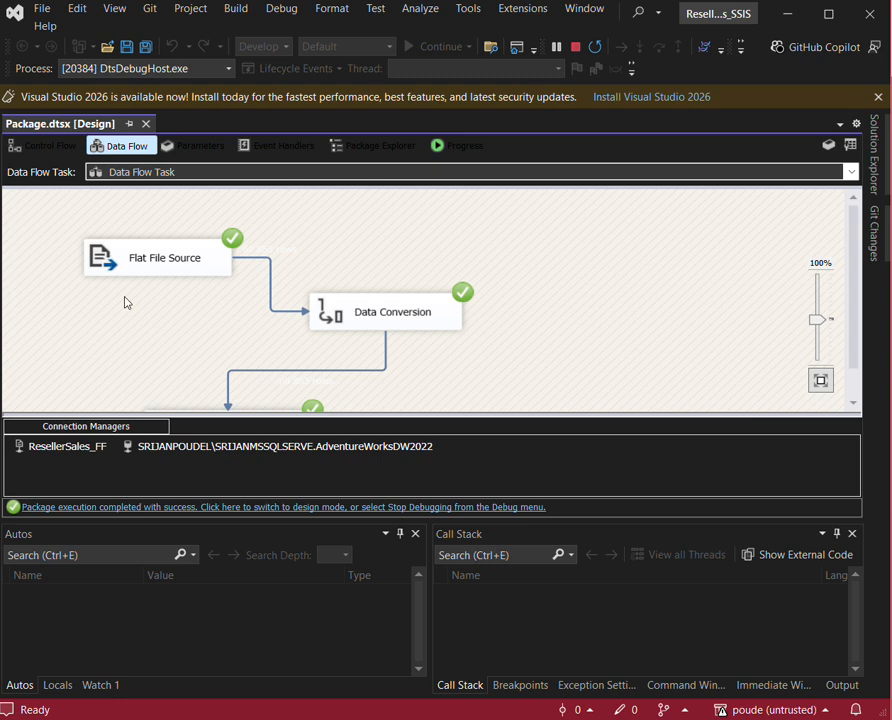
scroll(212, 315, "down", 1)
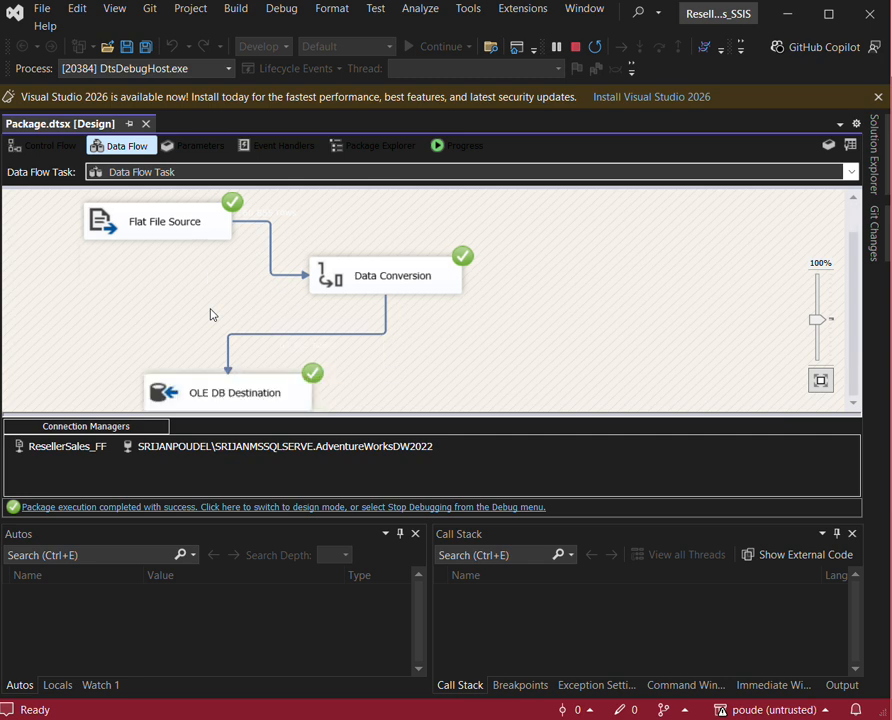